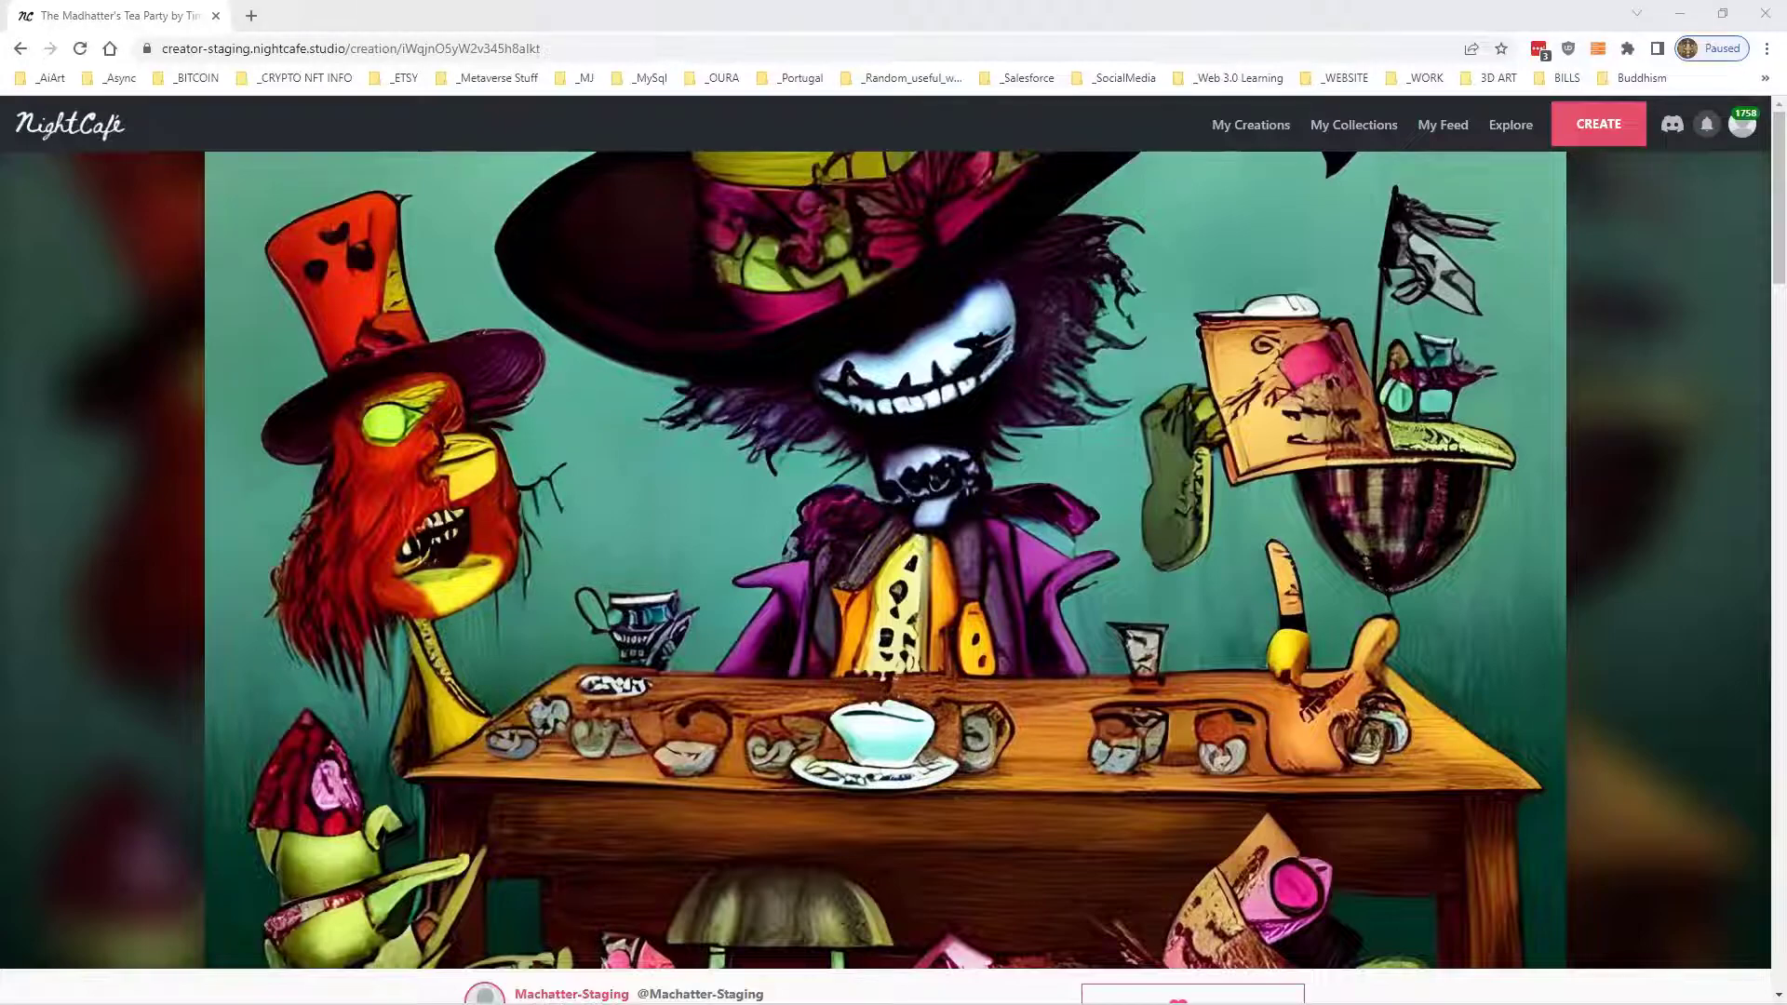
# Start a new creation from the header to show the Coherent, Stable, Artistic and Style Transfer methods
pyautogui.click(1597, 124)
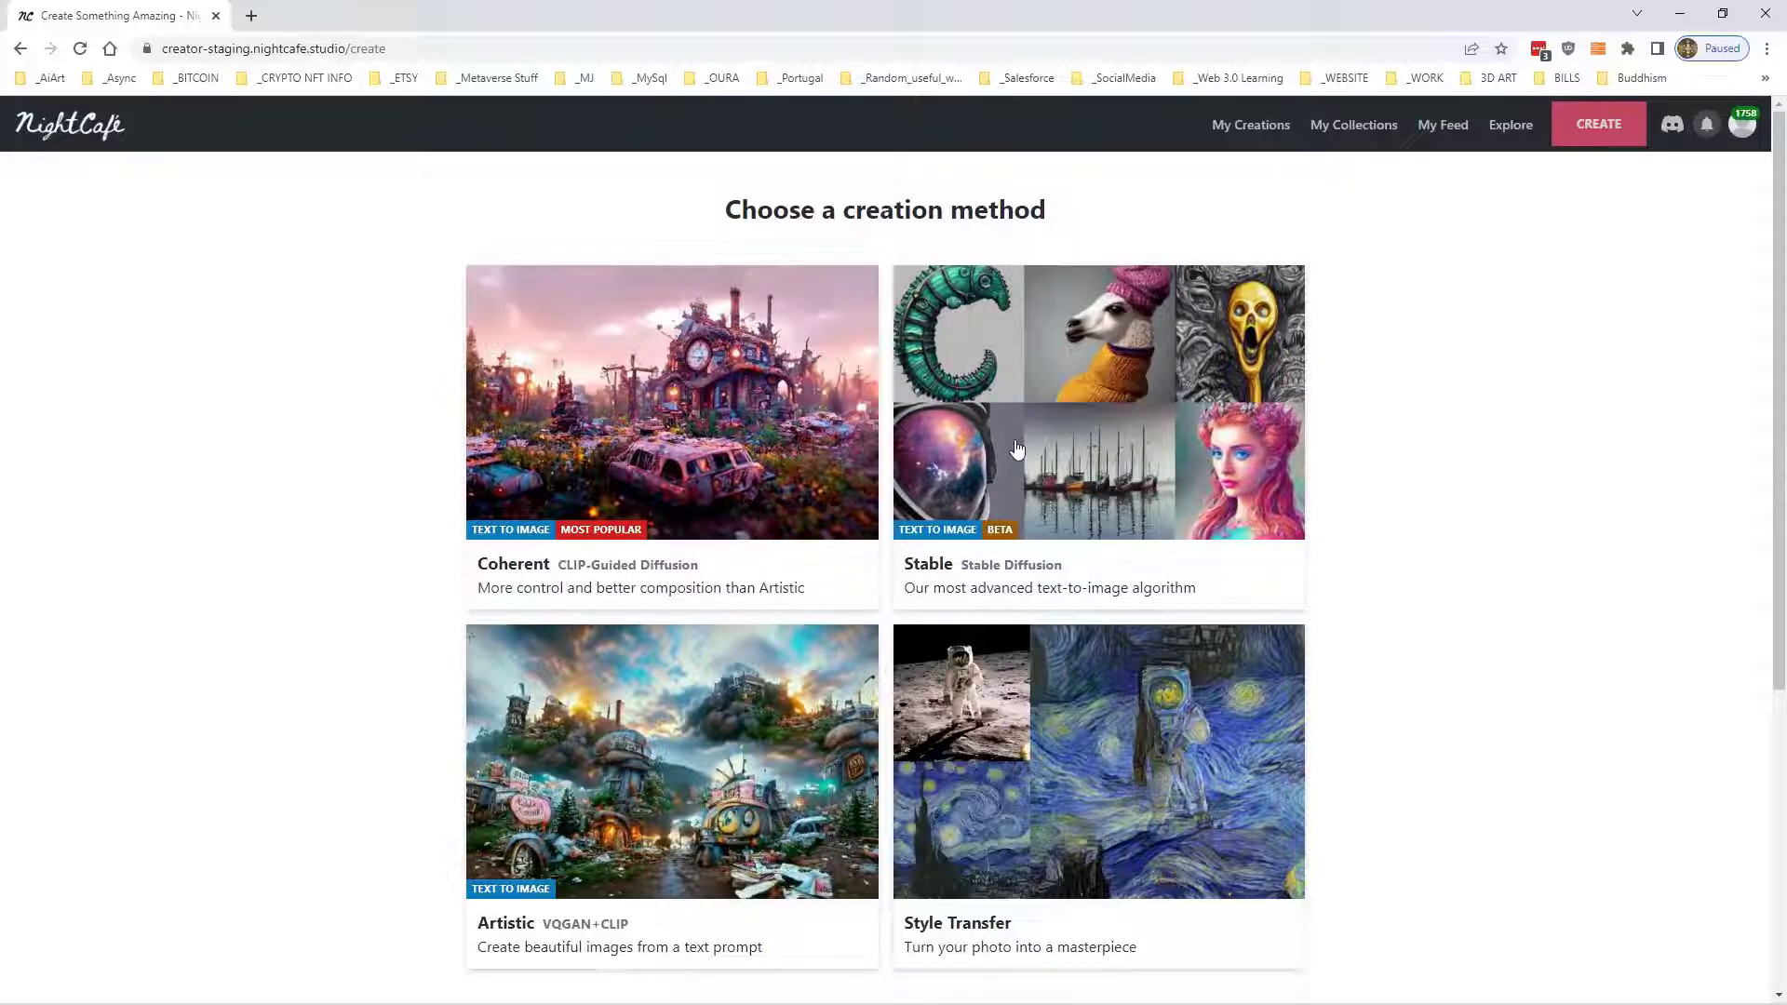
# Choose Coherent and enter the prompt 'A house on a river bank, the sky is blue, the clouds are white, and the sun is shining'
pyautogui.click(647, 434)
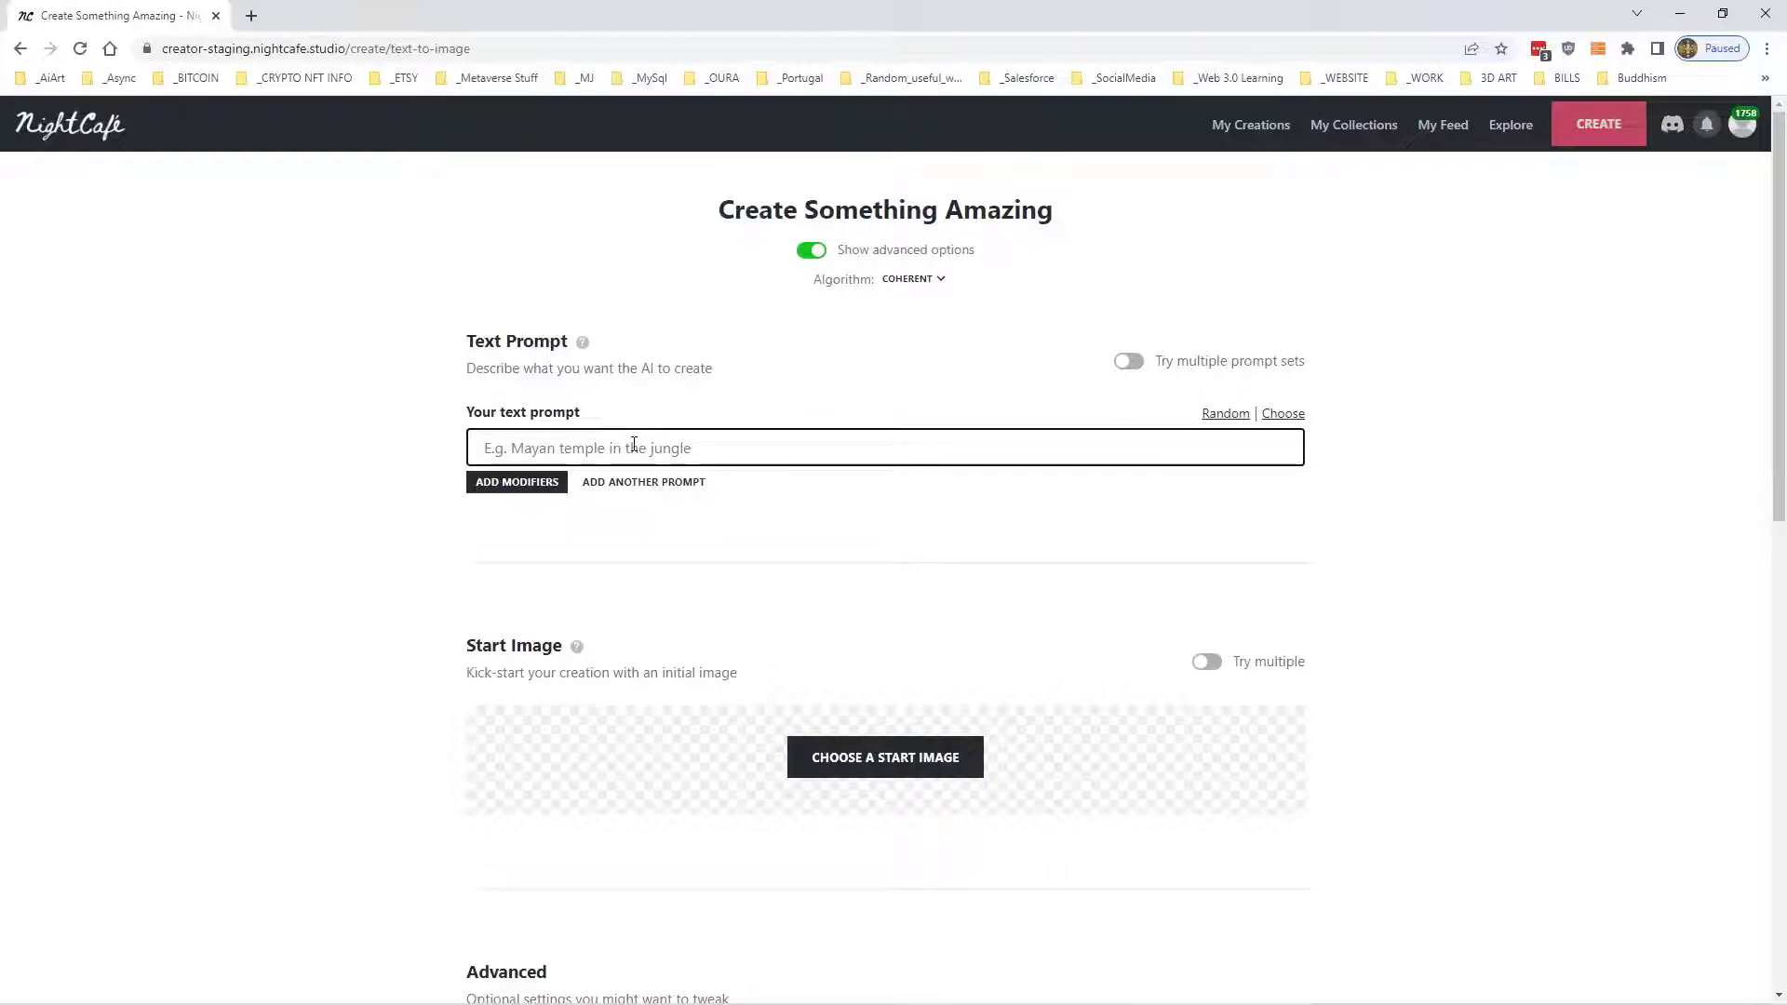
pyautogui.write('A house on a river ban')
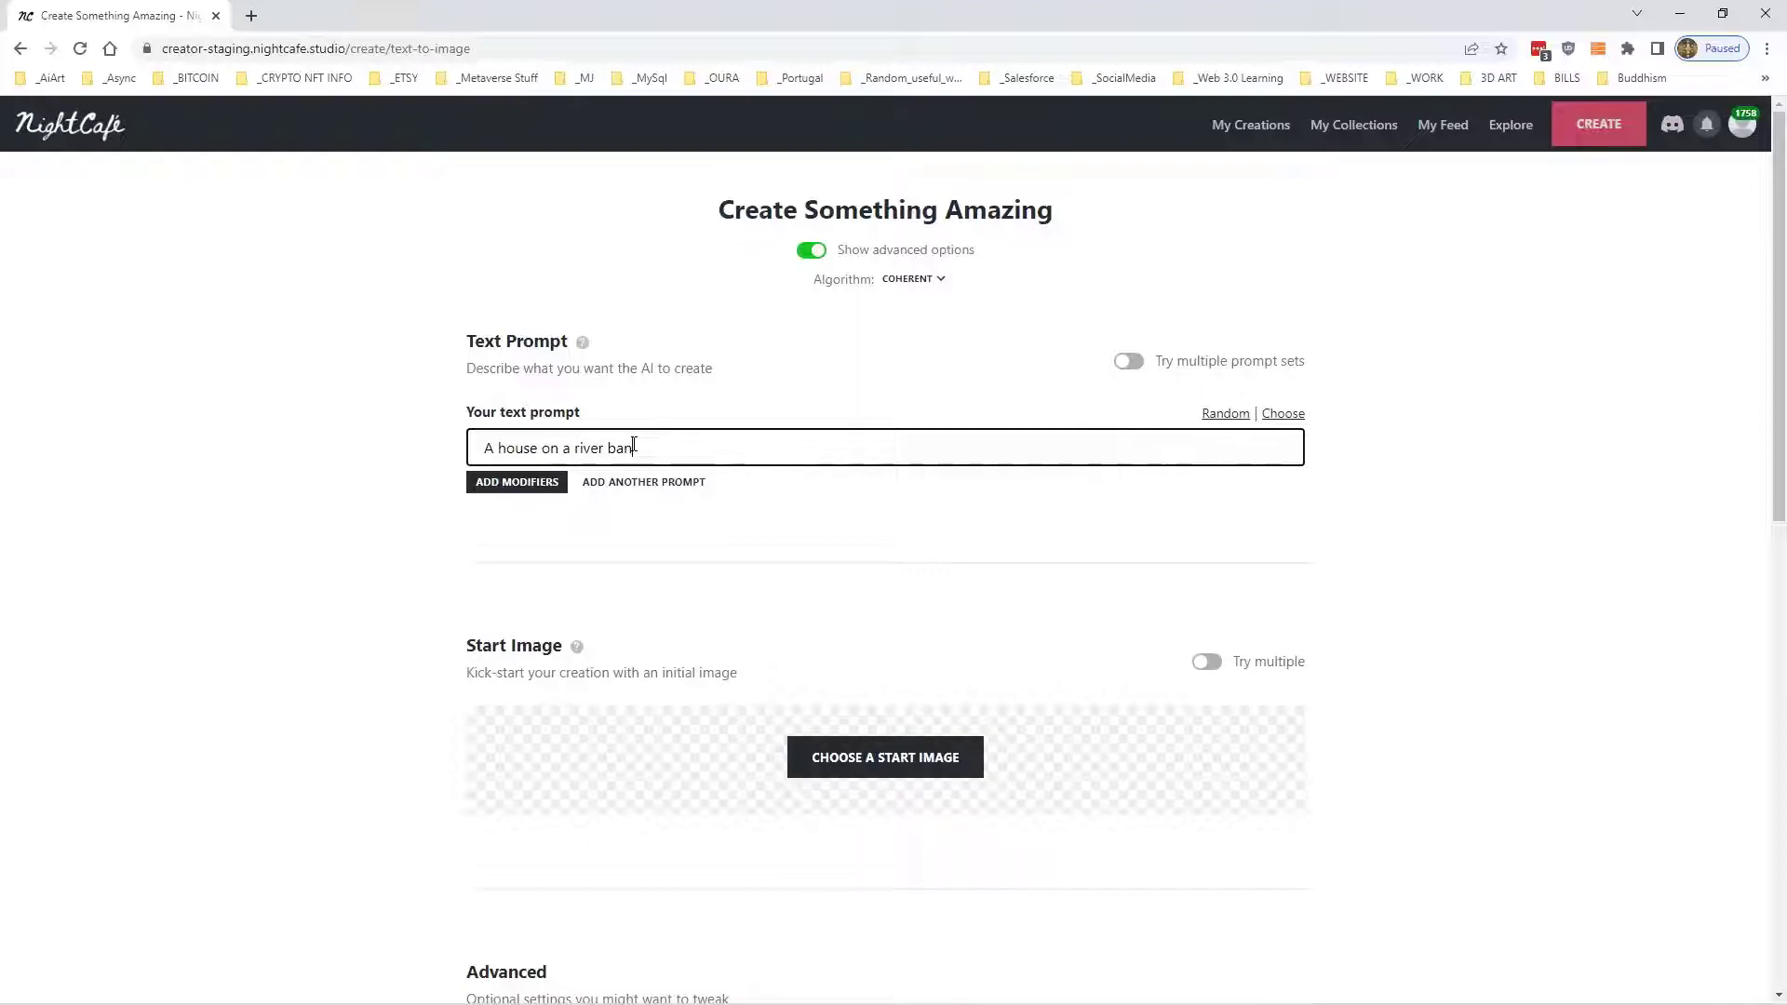
pyautogui.write('k, the sky is blue, the clouds are white')
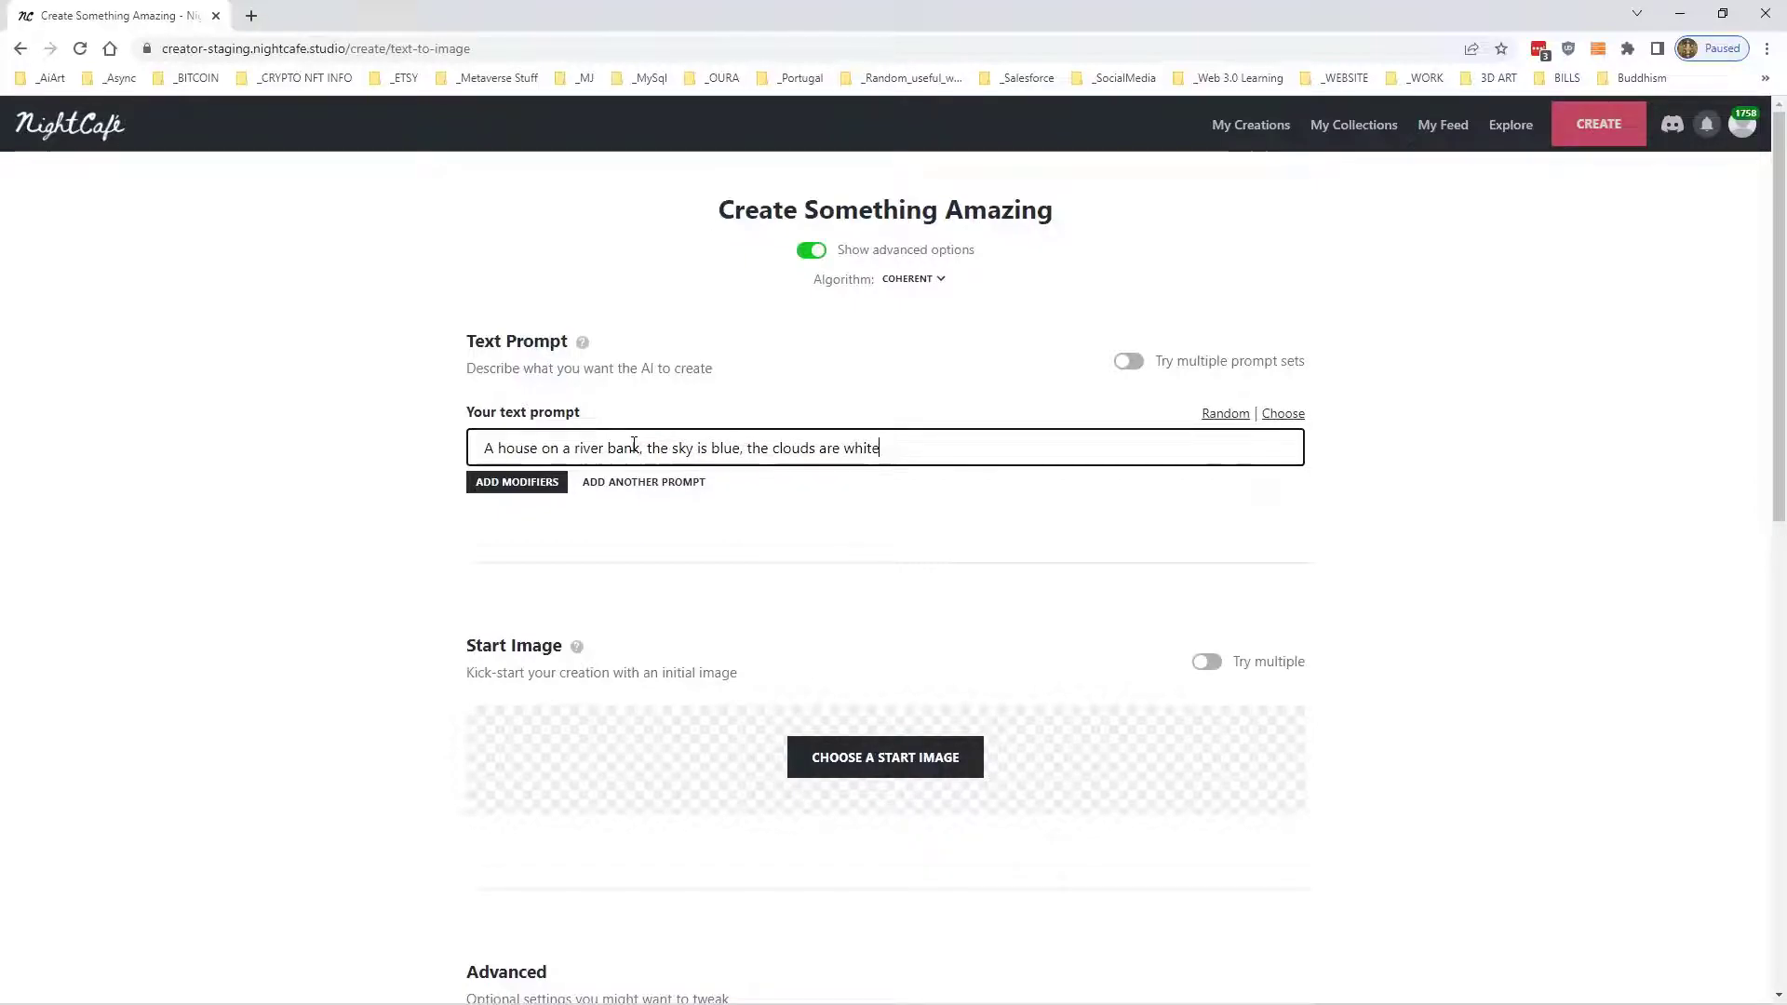
pyautogui.write(', and the sun ')
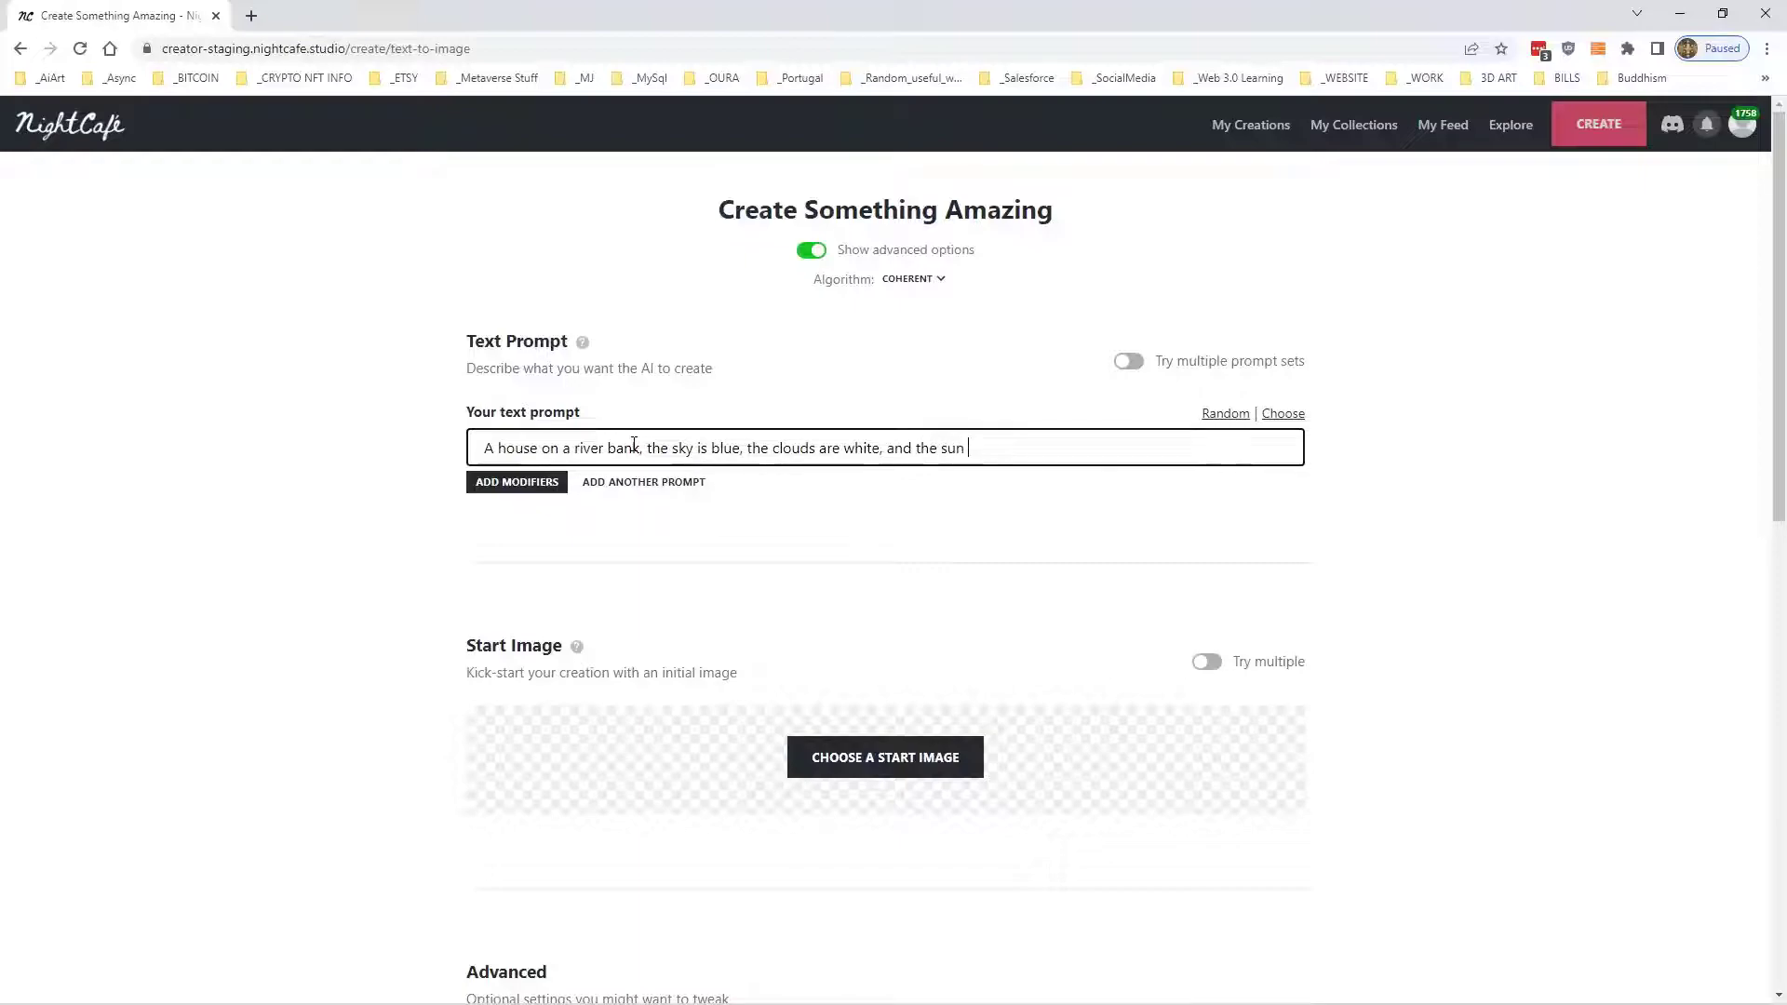
pyautogui.write('is shining')
pyautogui.moveTo(488, 447); pyautogui.dragTo(1105, 450)
# Create the Coherent river-bank house image for 1 credit
pyautogui.click(1470, 456)
pyautogui.scroll(-5, 1164, 471)
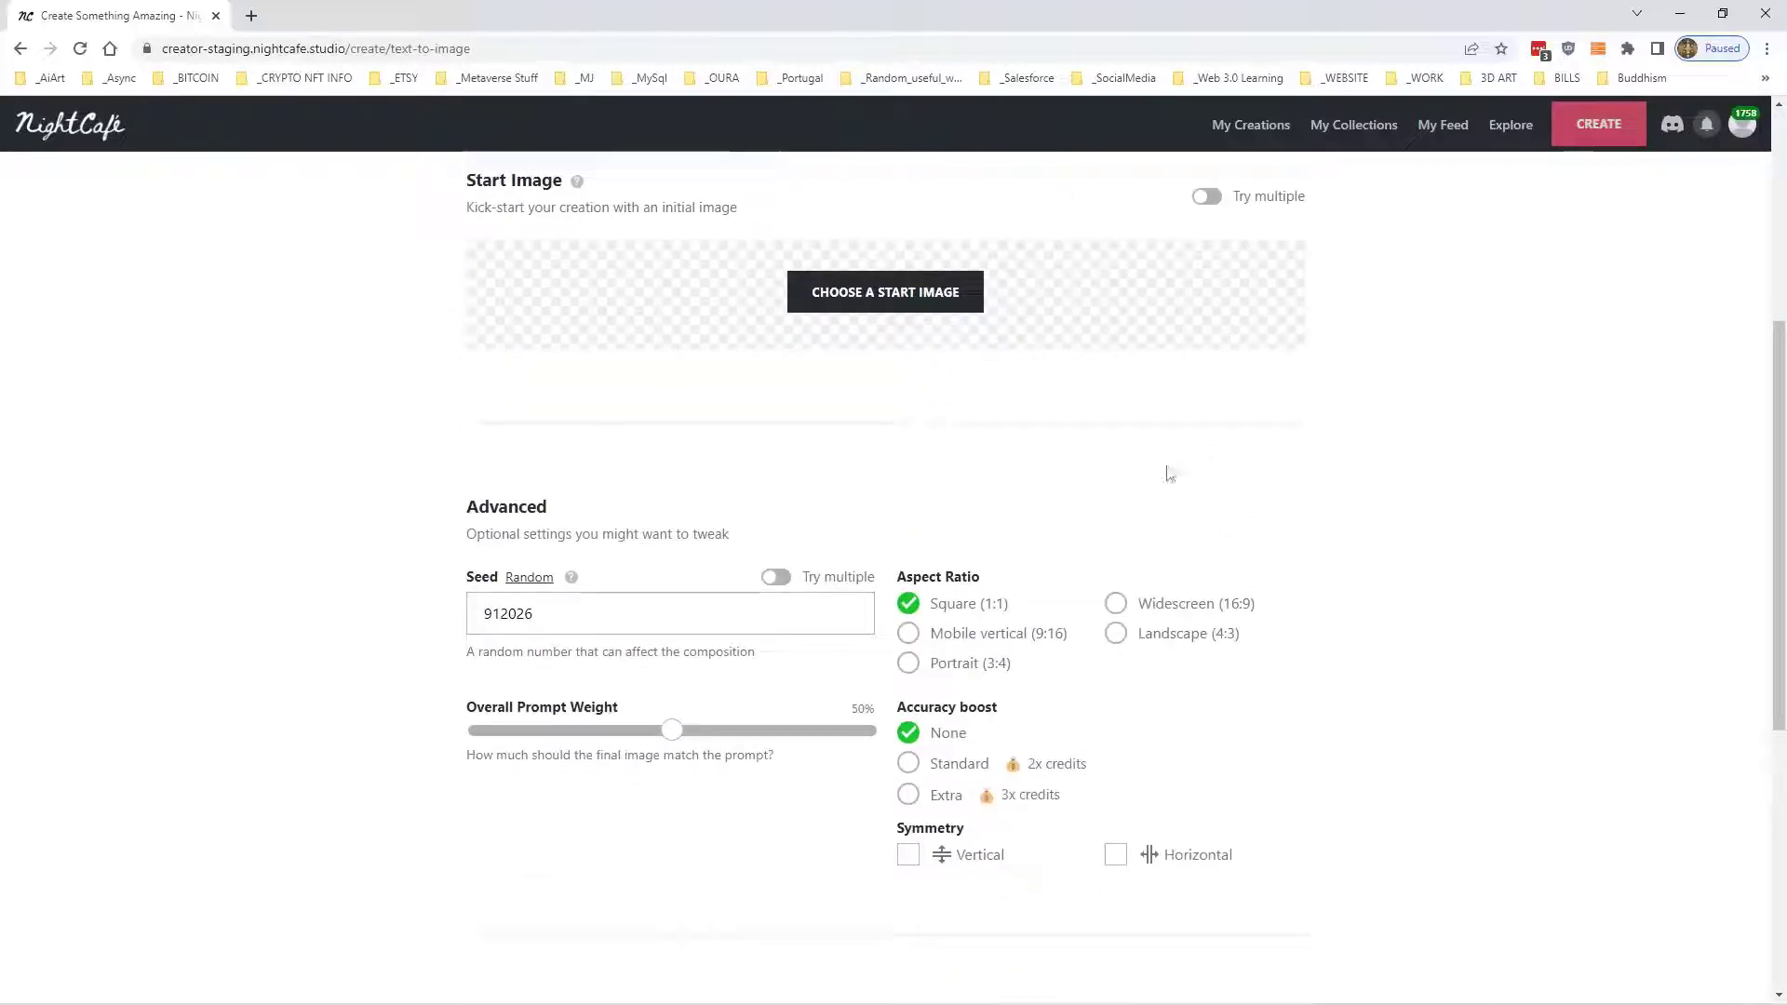
pyautogui.scroll(5, 1440, 527)
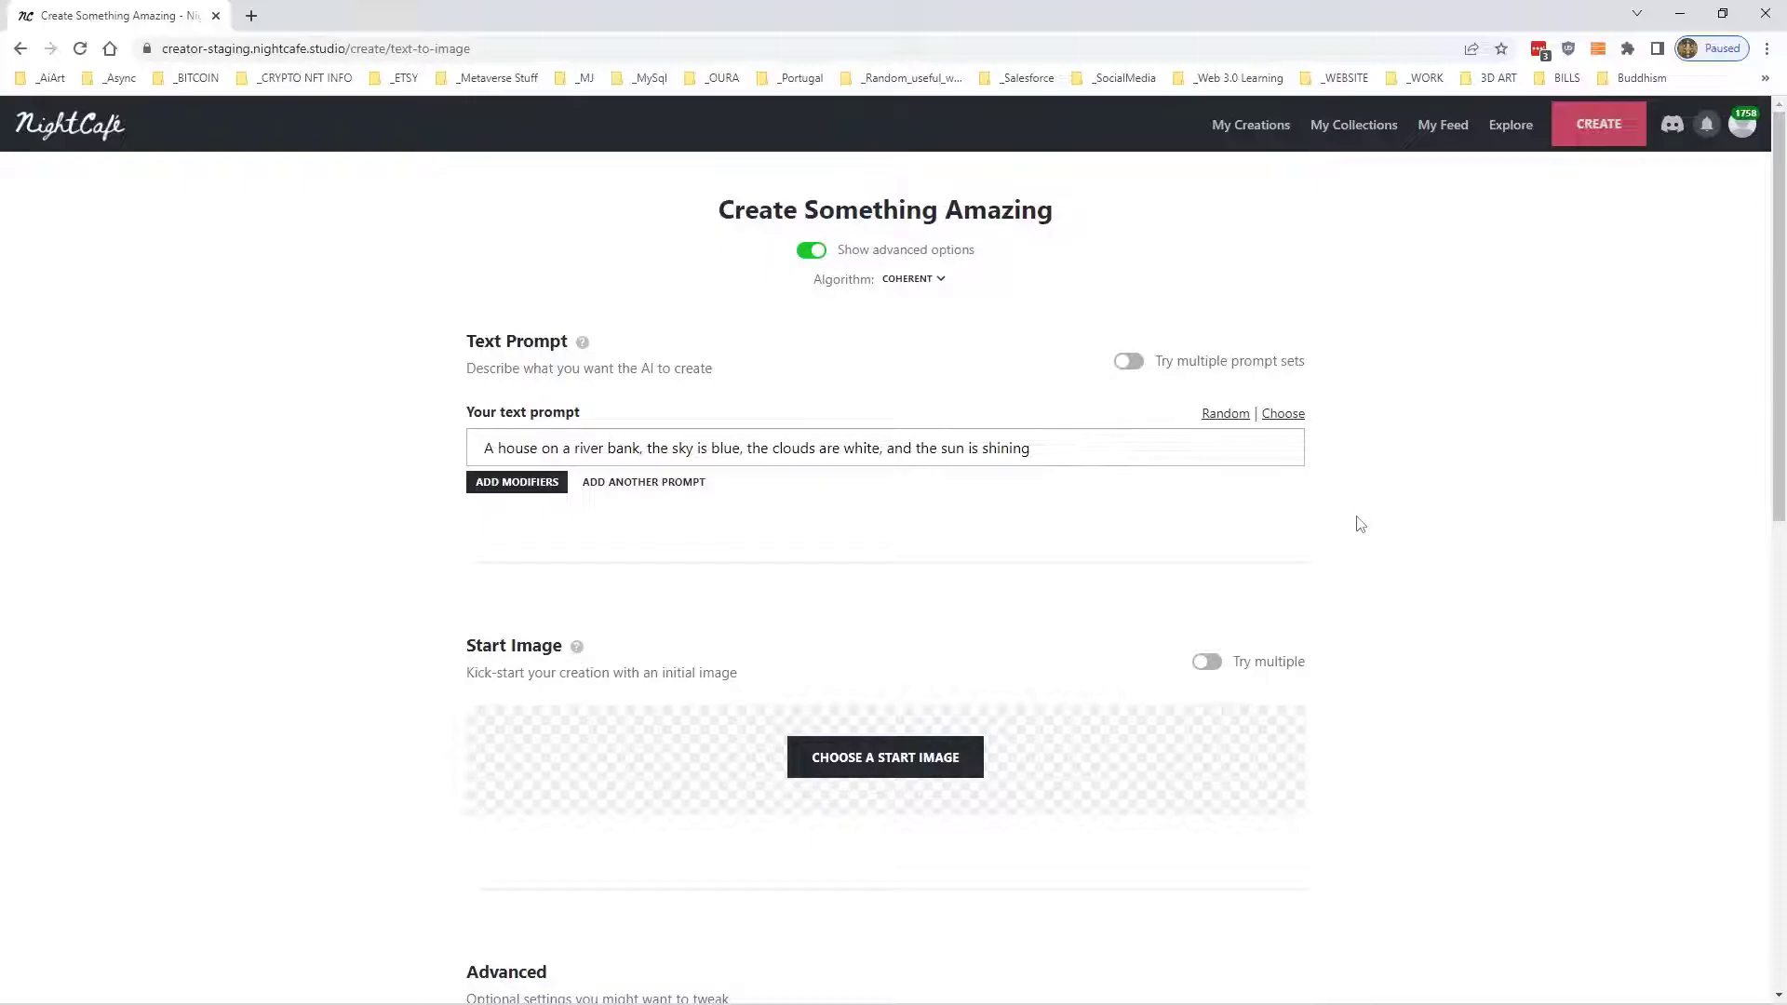
pyautogui.scroll(-12, 1357, 521)
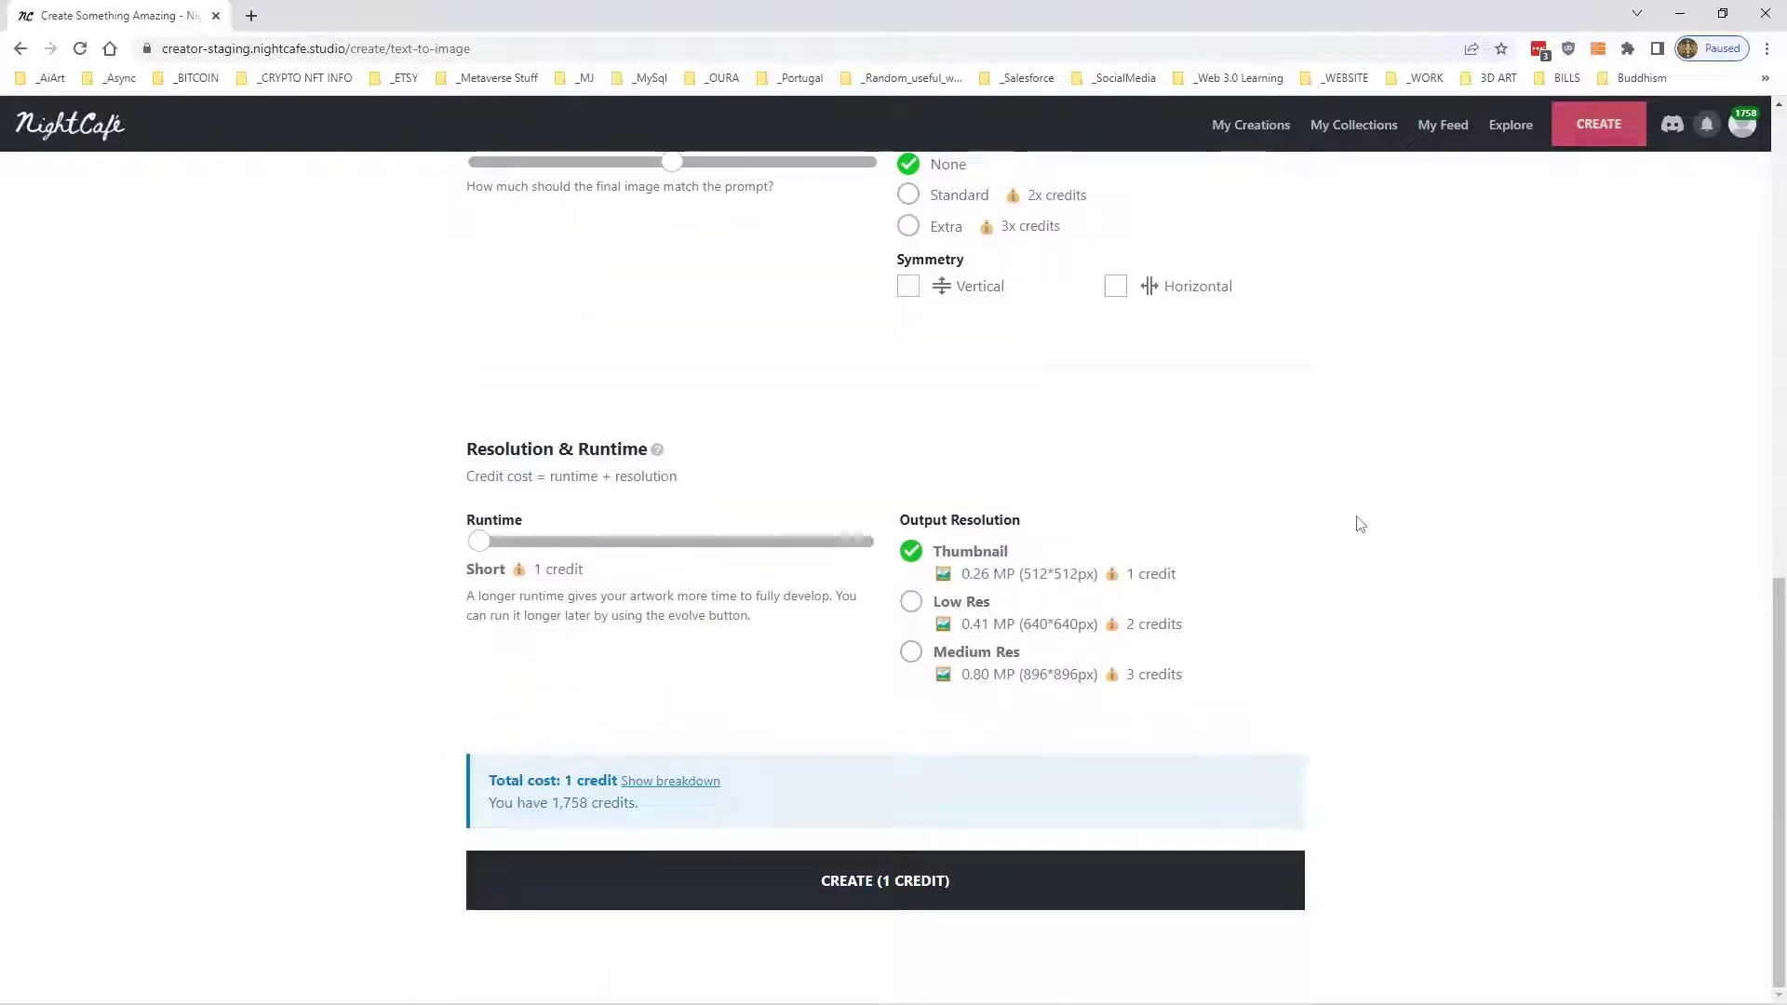
pyautogui.click(873, 884)
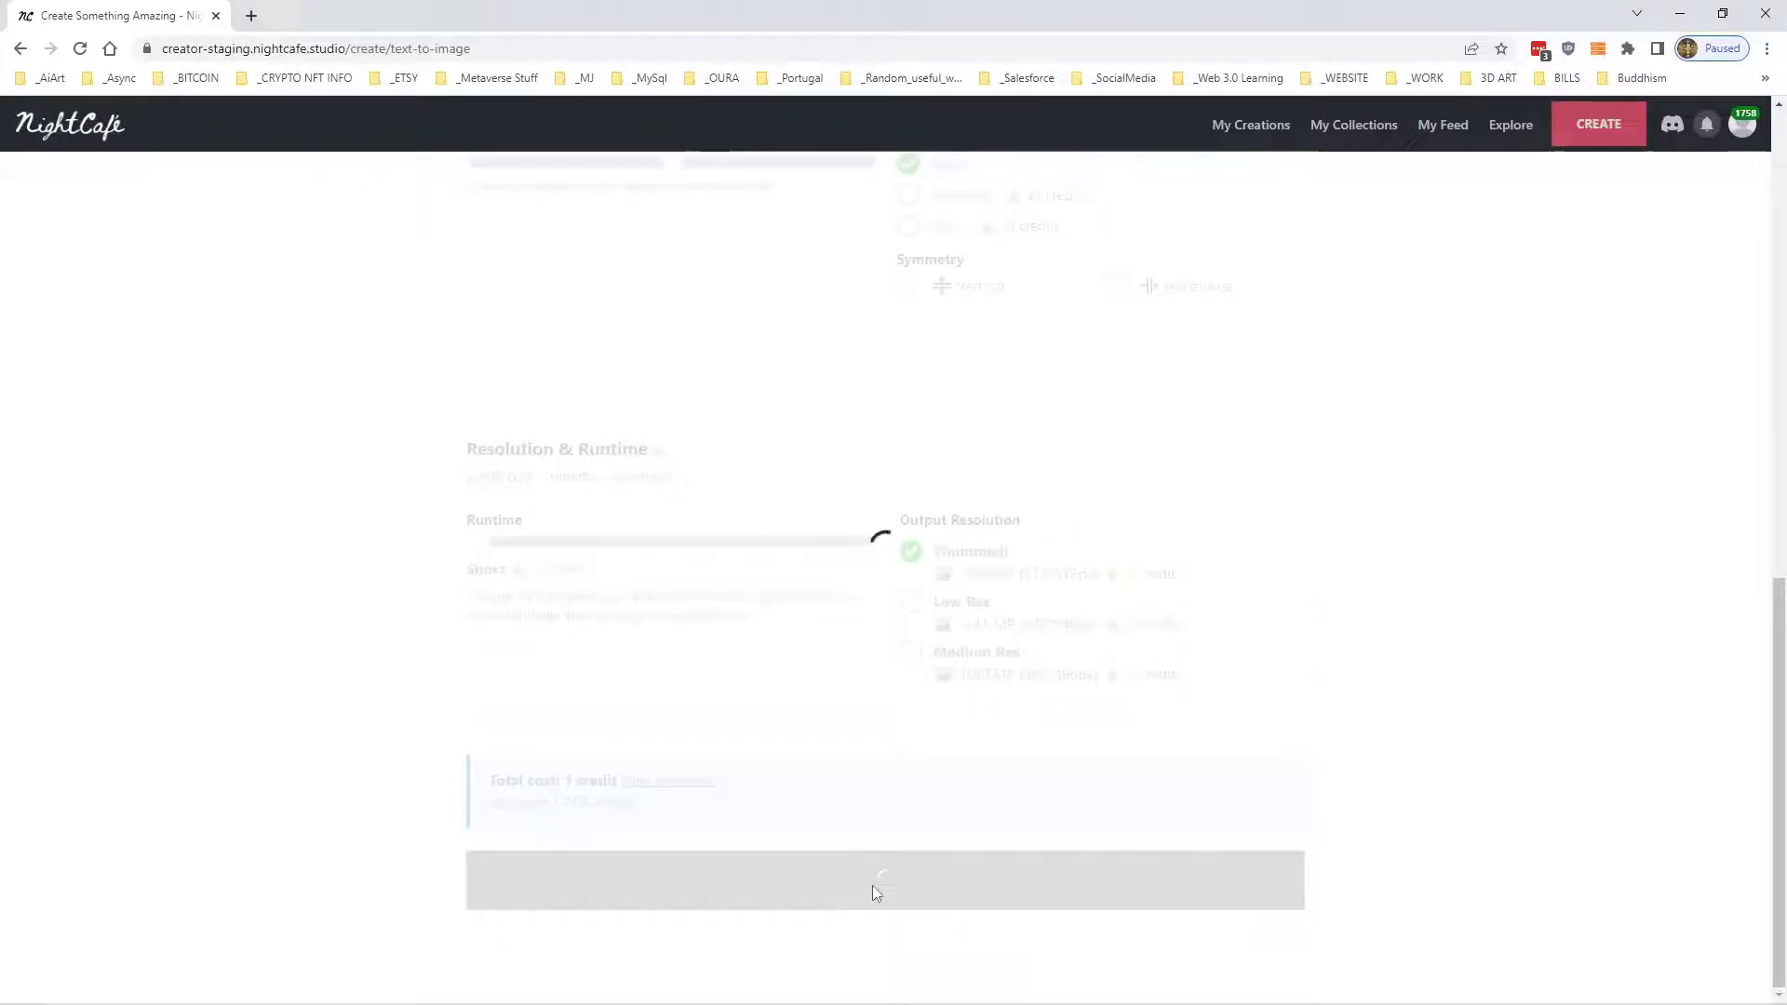
pyautogui.scroll(10, 1322, 437)
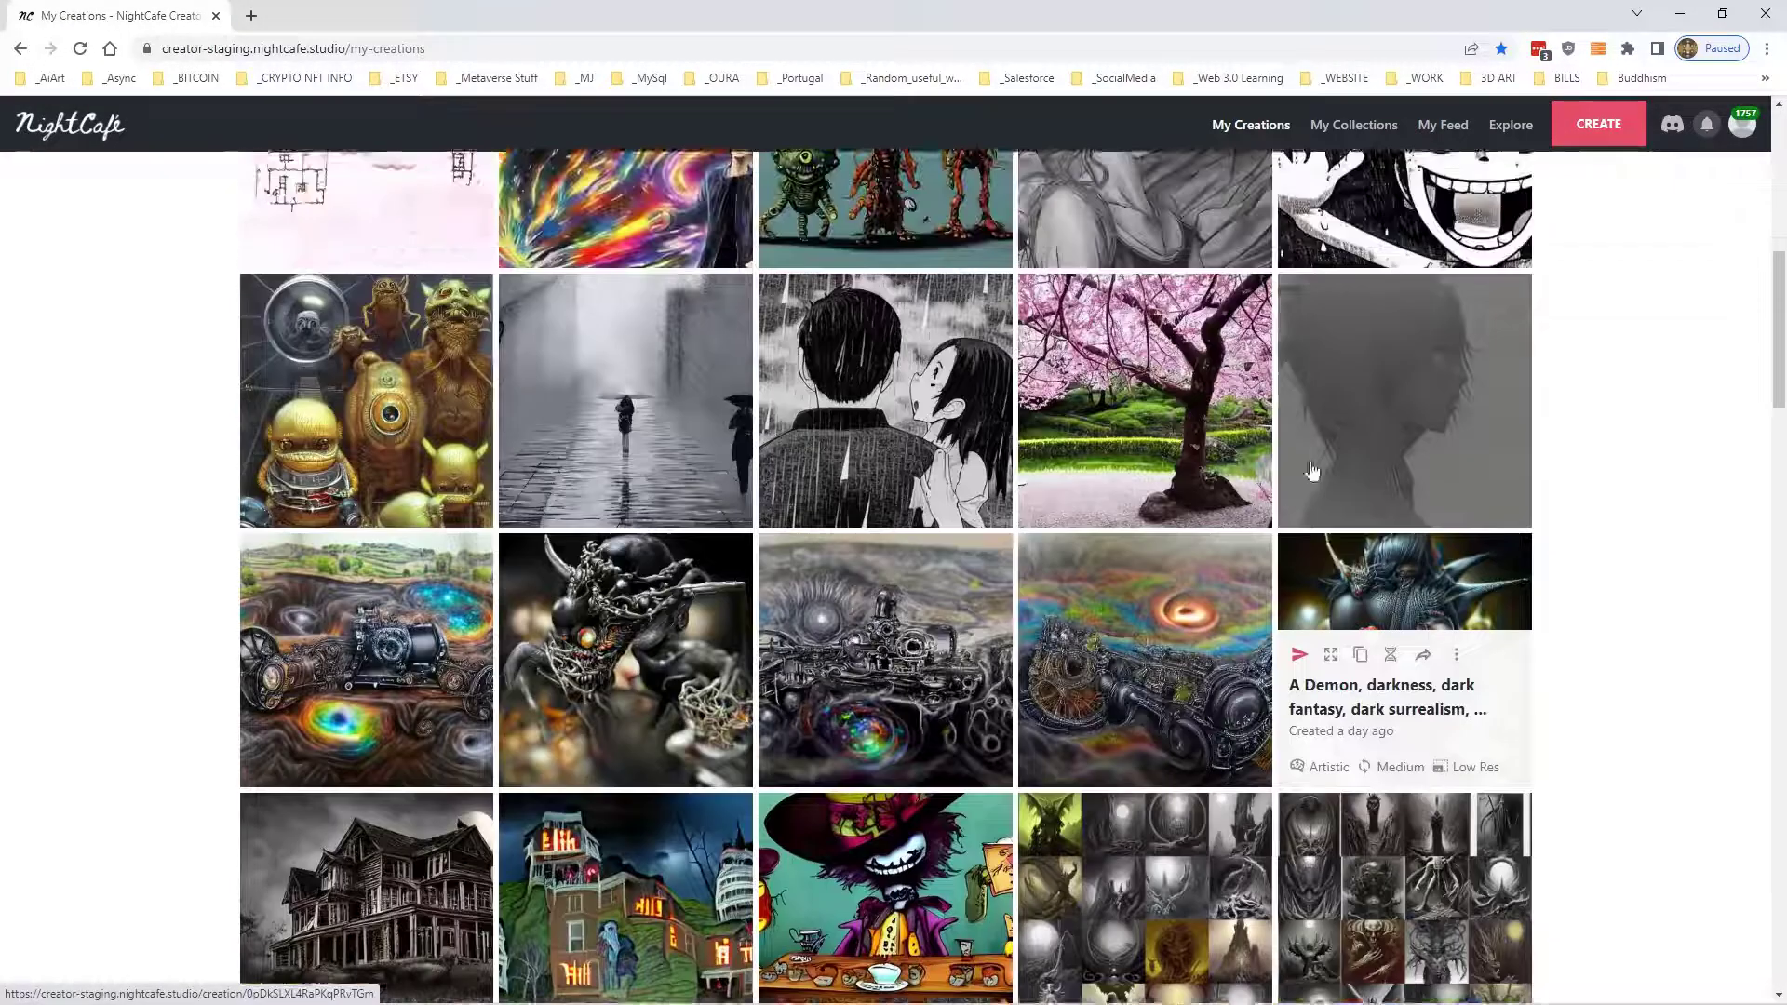
# Copy the river-bank prompt from the queued Coherent creation in My Creations
pyautogui.click(1613, 133)
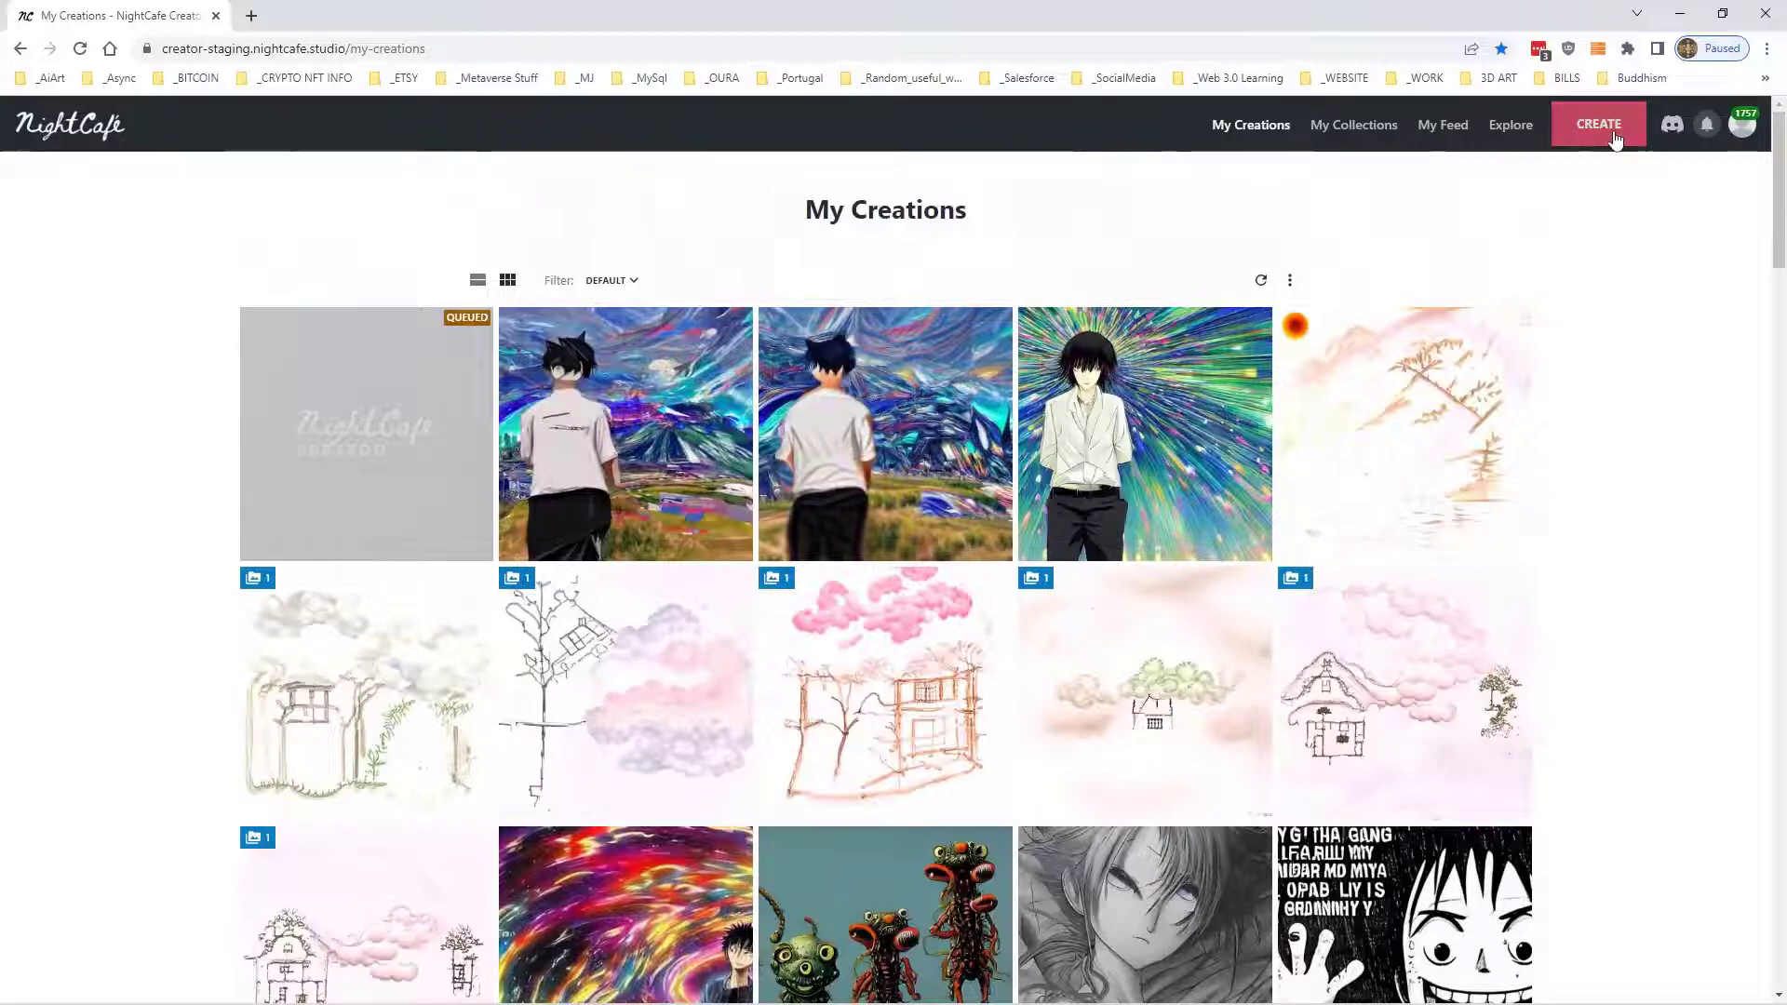
pyautogui.click(662, 763)
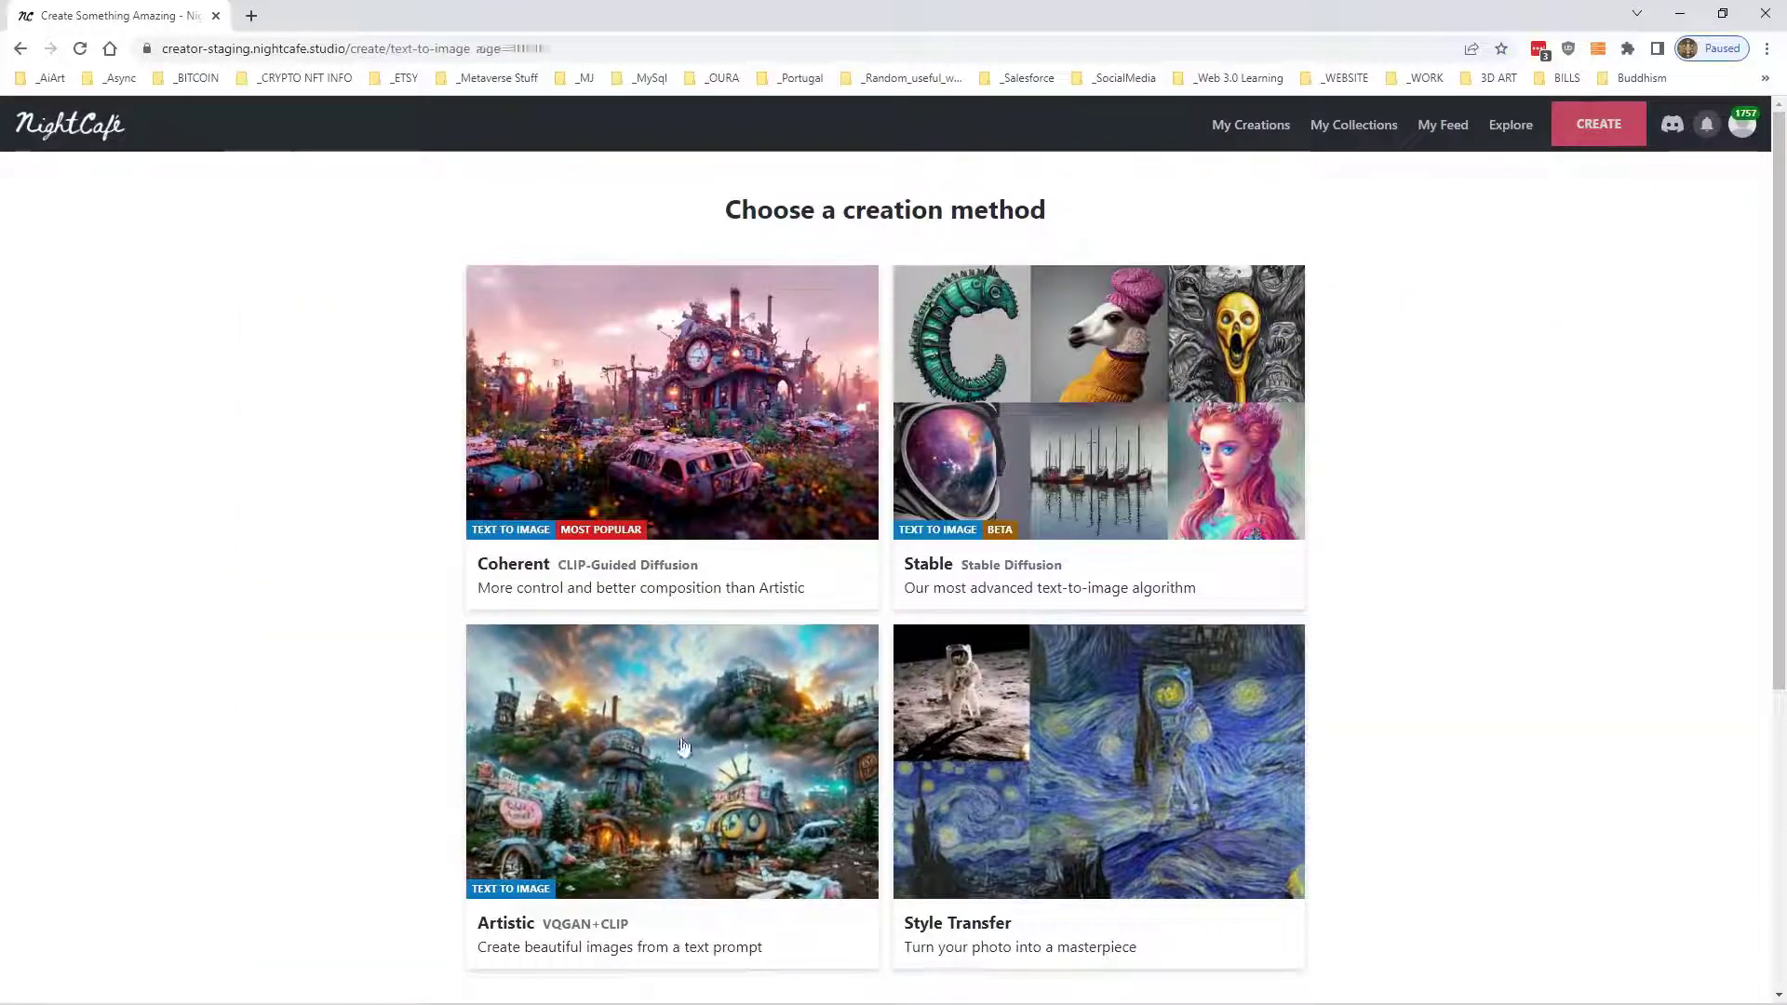
pyautogui.click(1258, 125)
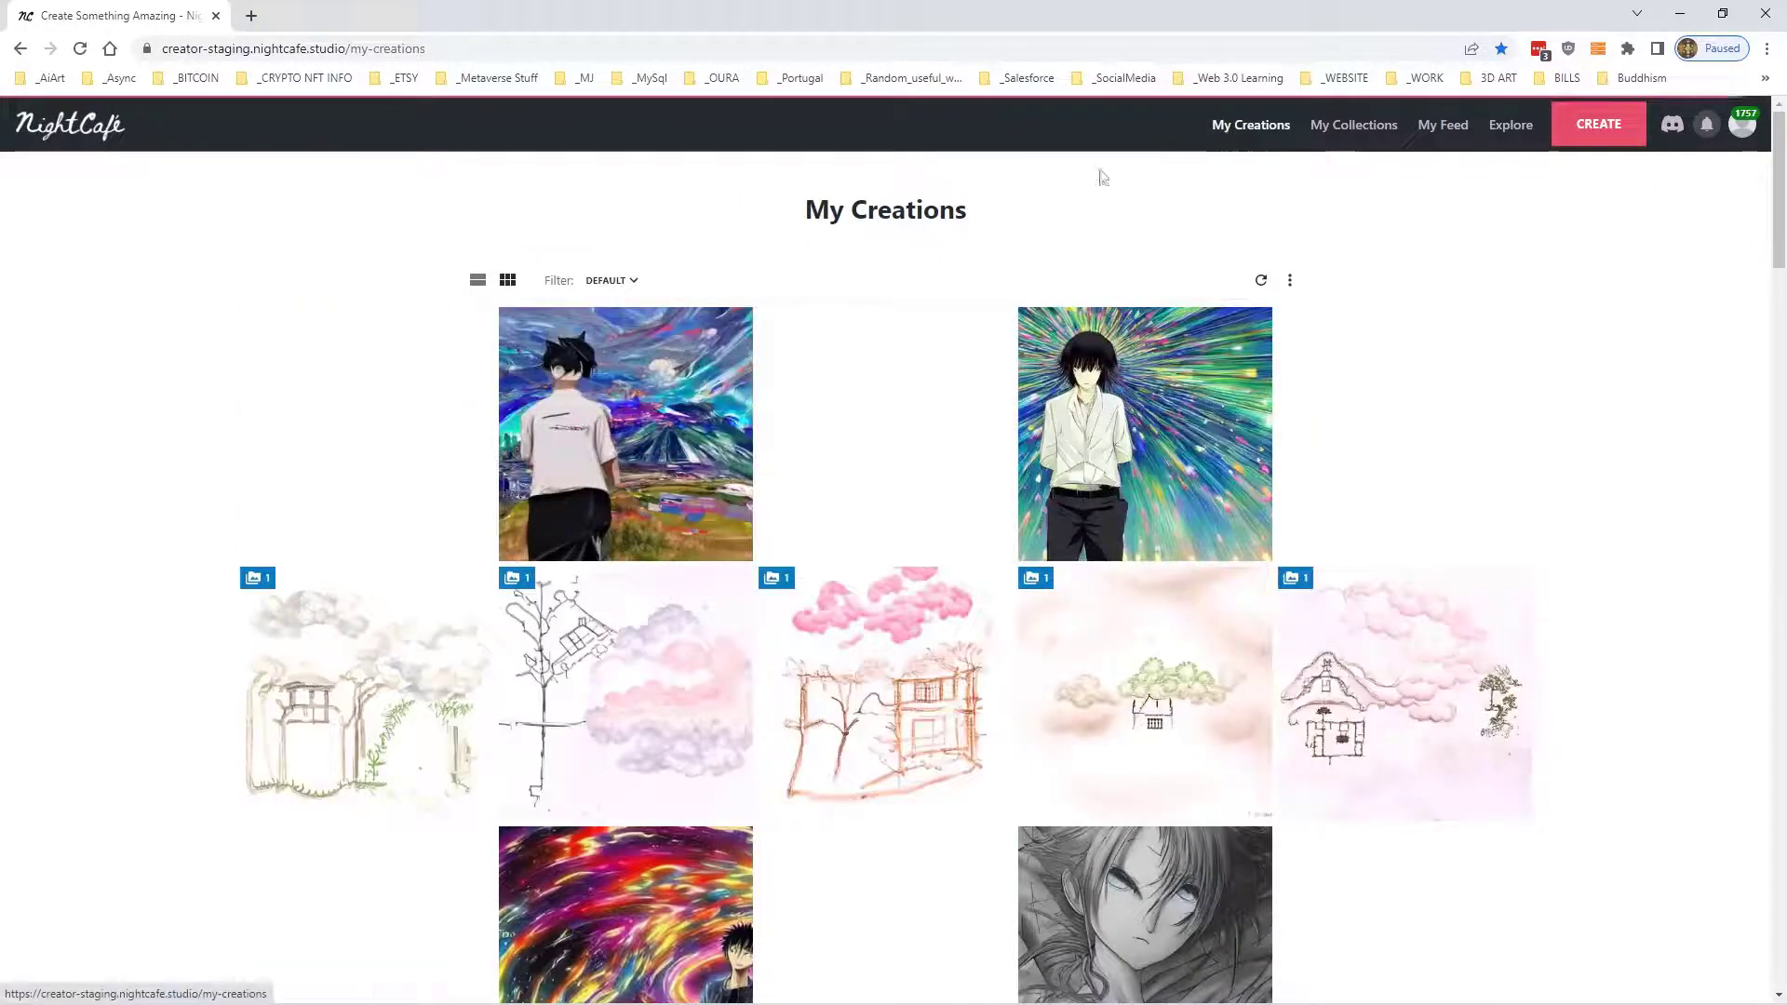
pyautogui.click(317, 391)
pyautogui.moveTo(486, 709); pyautogui.dragTo(605, 709)
pyautogui.moveTo(467, 709); pyautogui.dragTo(949, 750)
pyautogui.rightClick(949, 749)
pyautogui.click(968, 768)
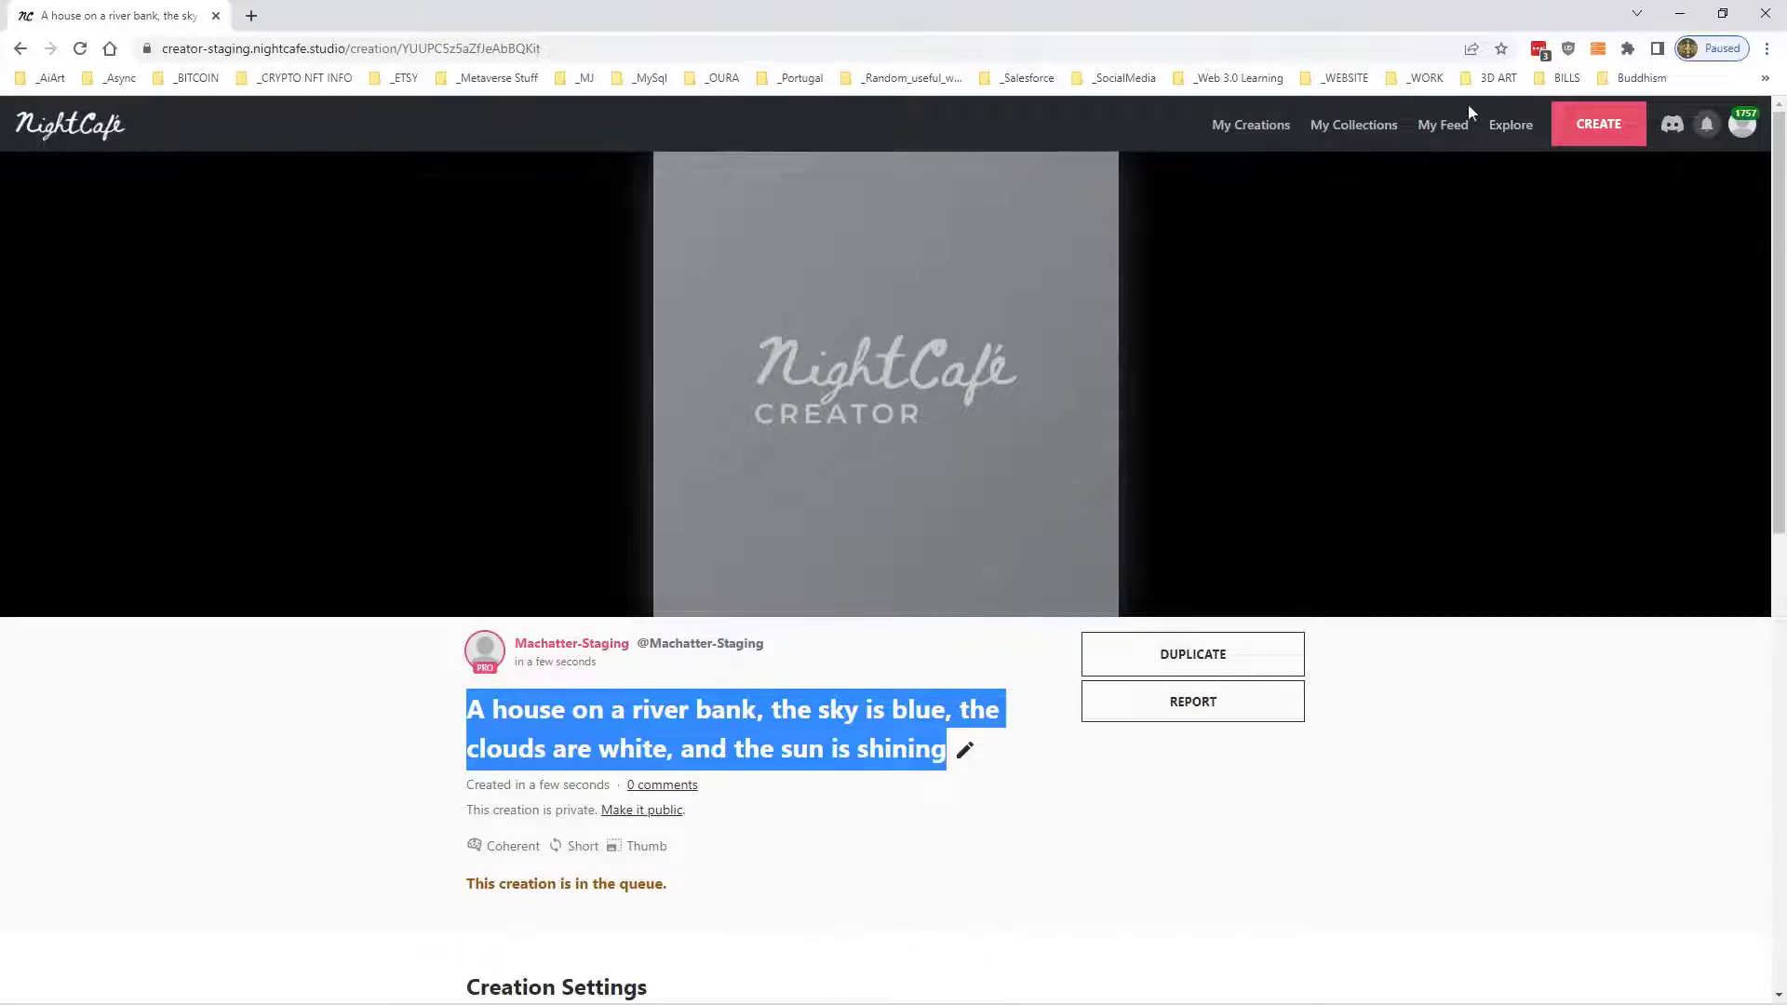
# Create an Artistic version with the pasted river-bank prompt for 1 credit
pyautogui.click(1602, 121)
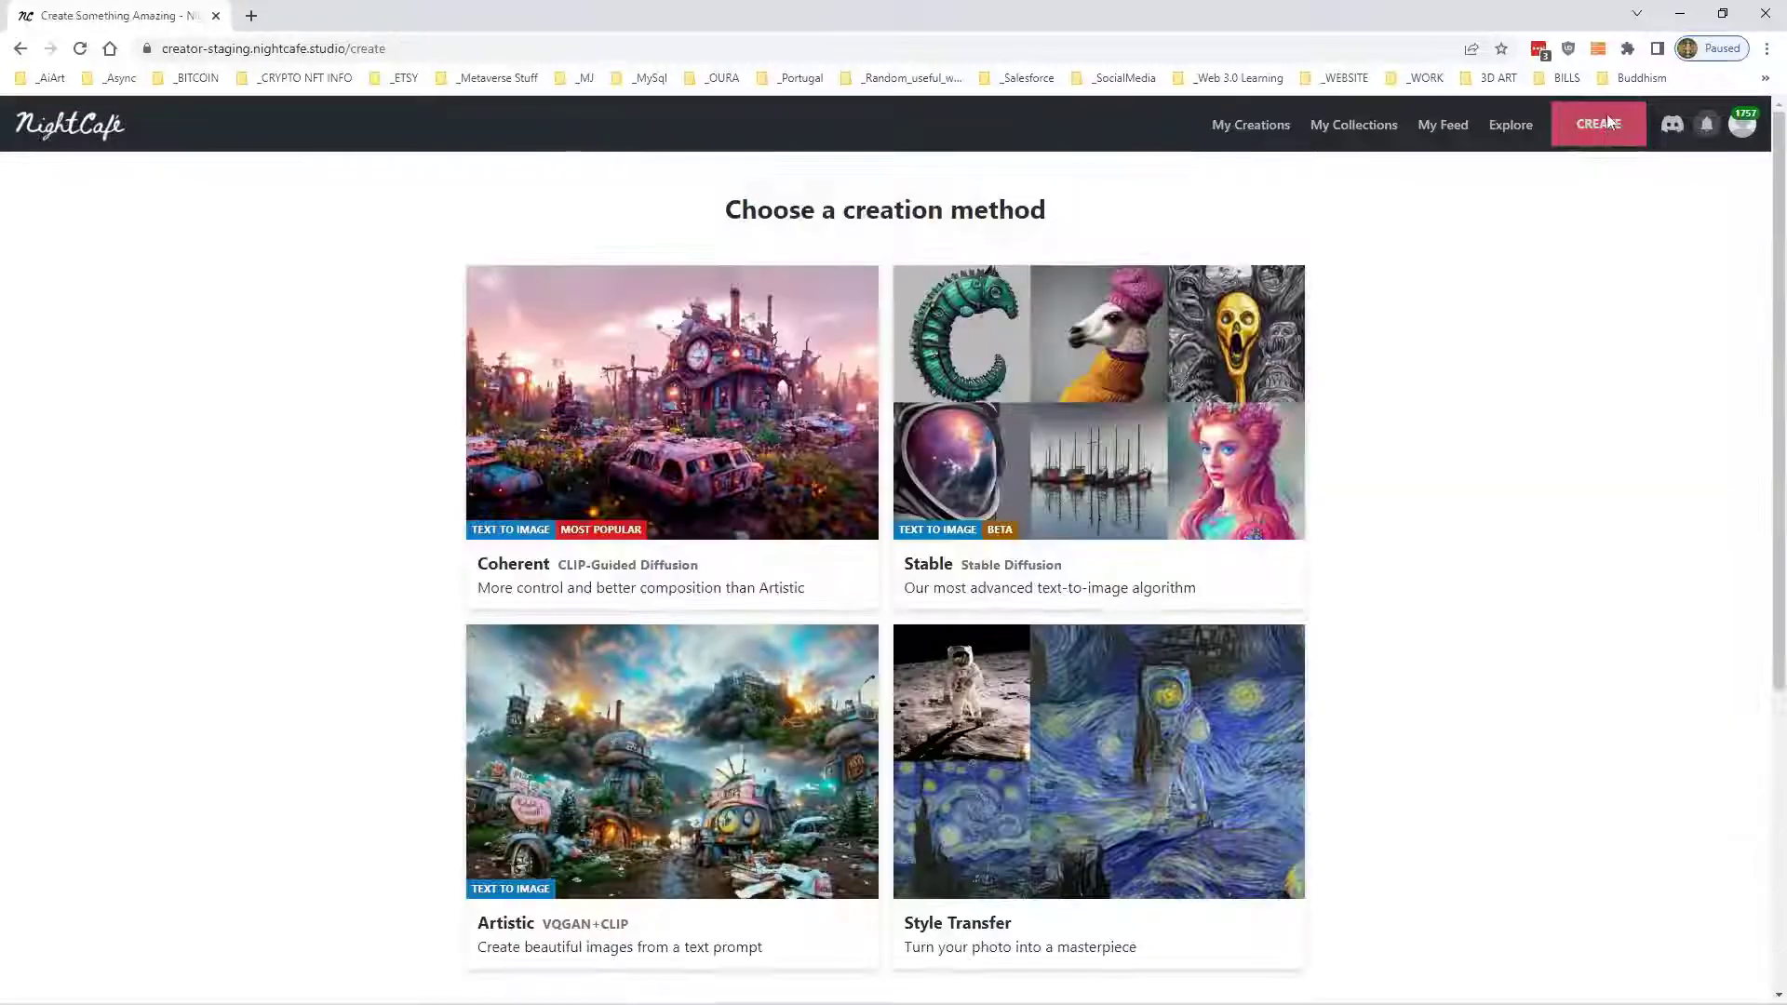
pyautogui.click(613, 699)
pyautogui.hotkey('ctrl', 'v')
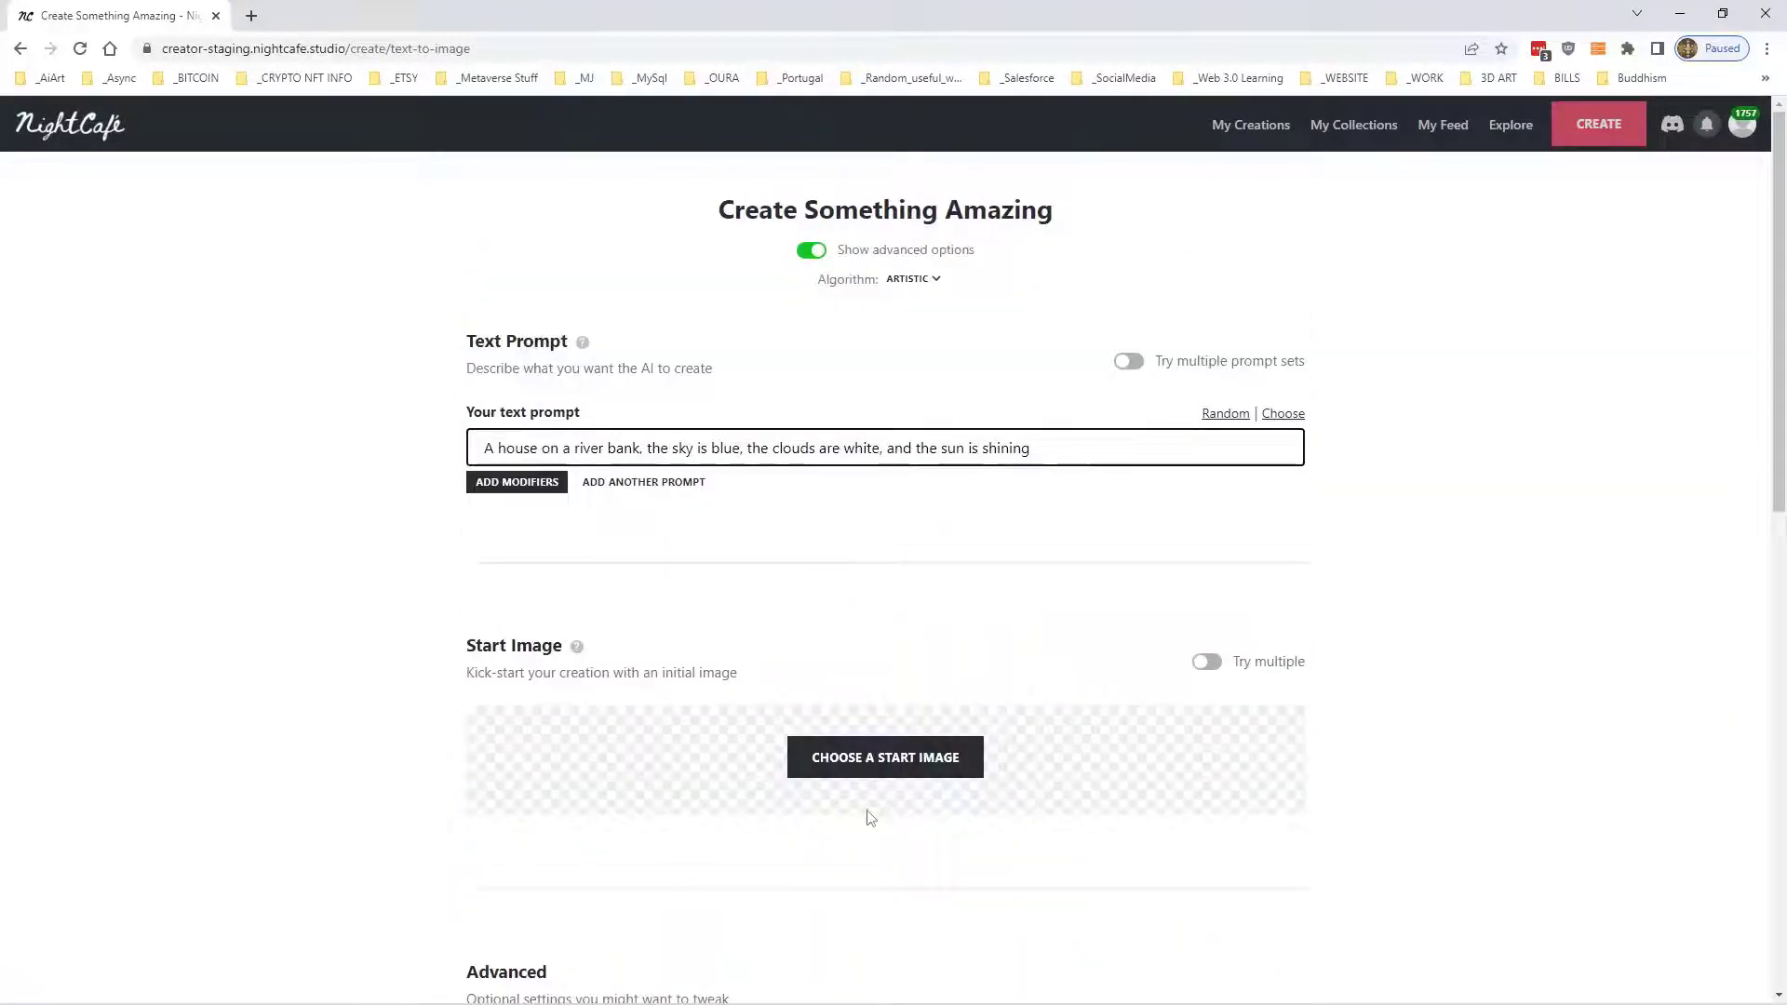
pyautogui.scroll(-12, 958, 791)
pyautogui.click(901, 869)
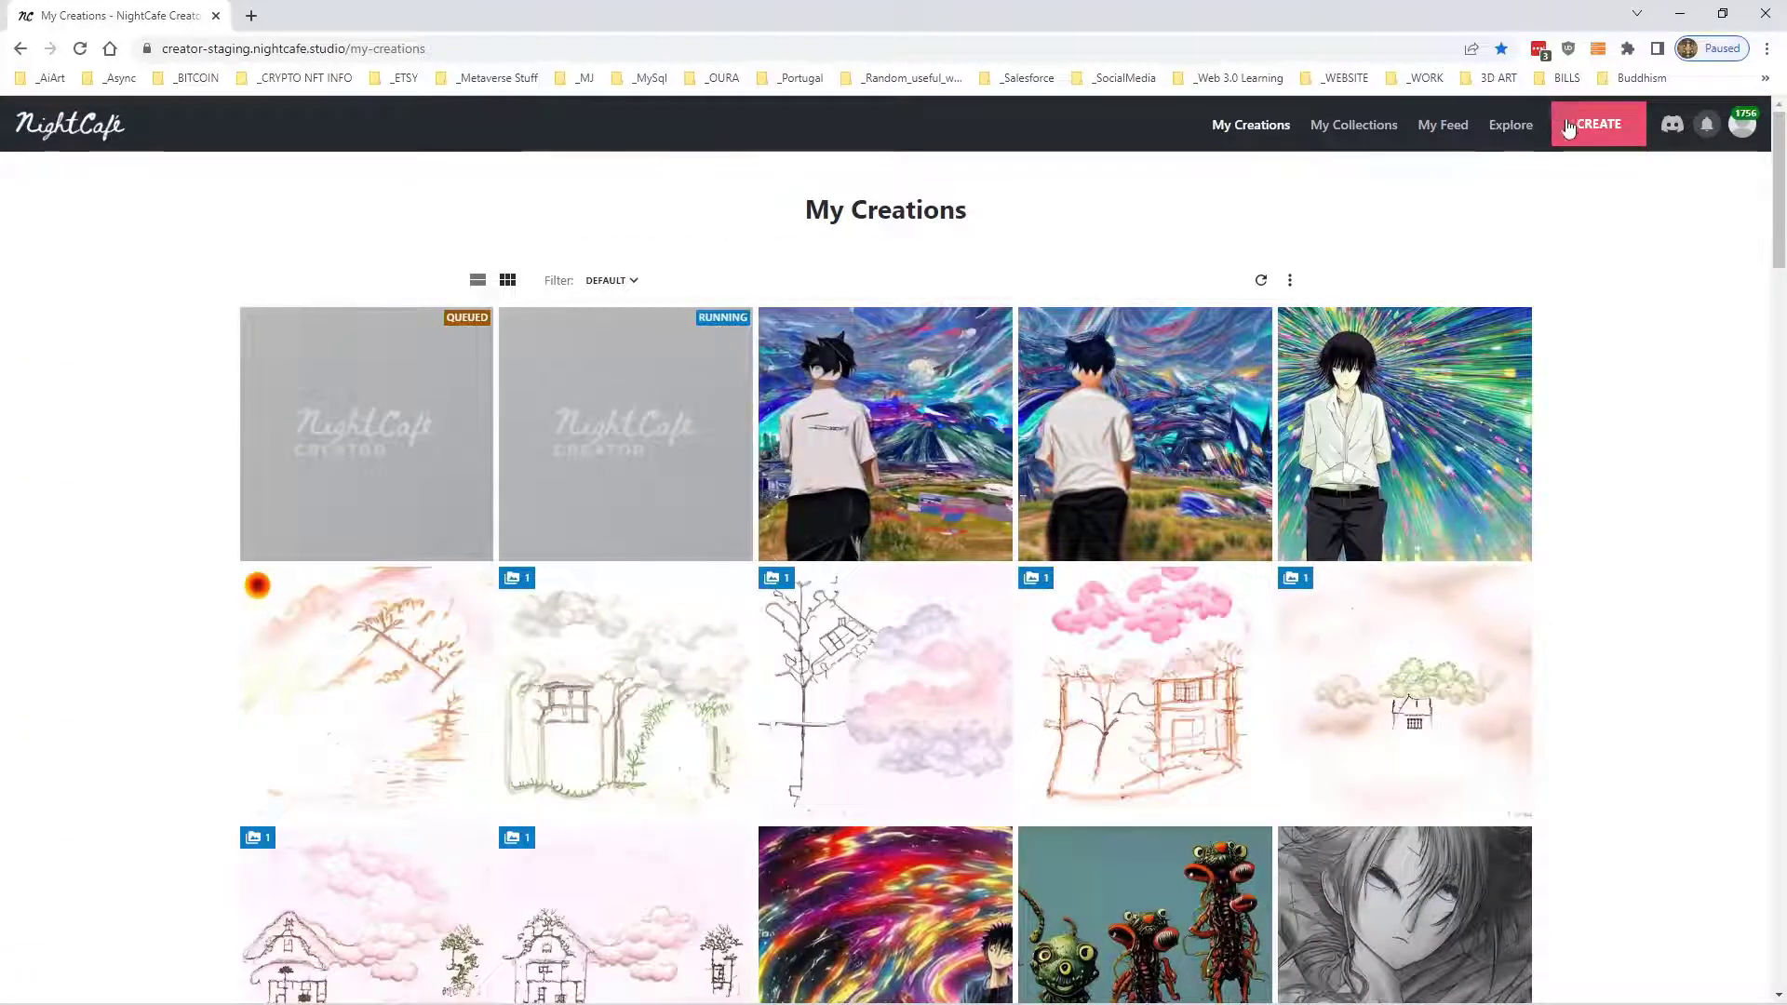
# Create a Stable version with the river-bank prompt at Thumbnail resolution and Short runtime for 1 credit
pyautogui.click(1569, 129)
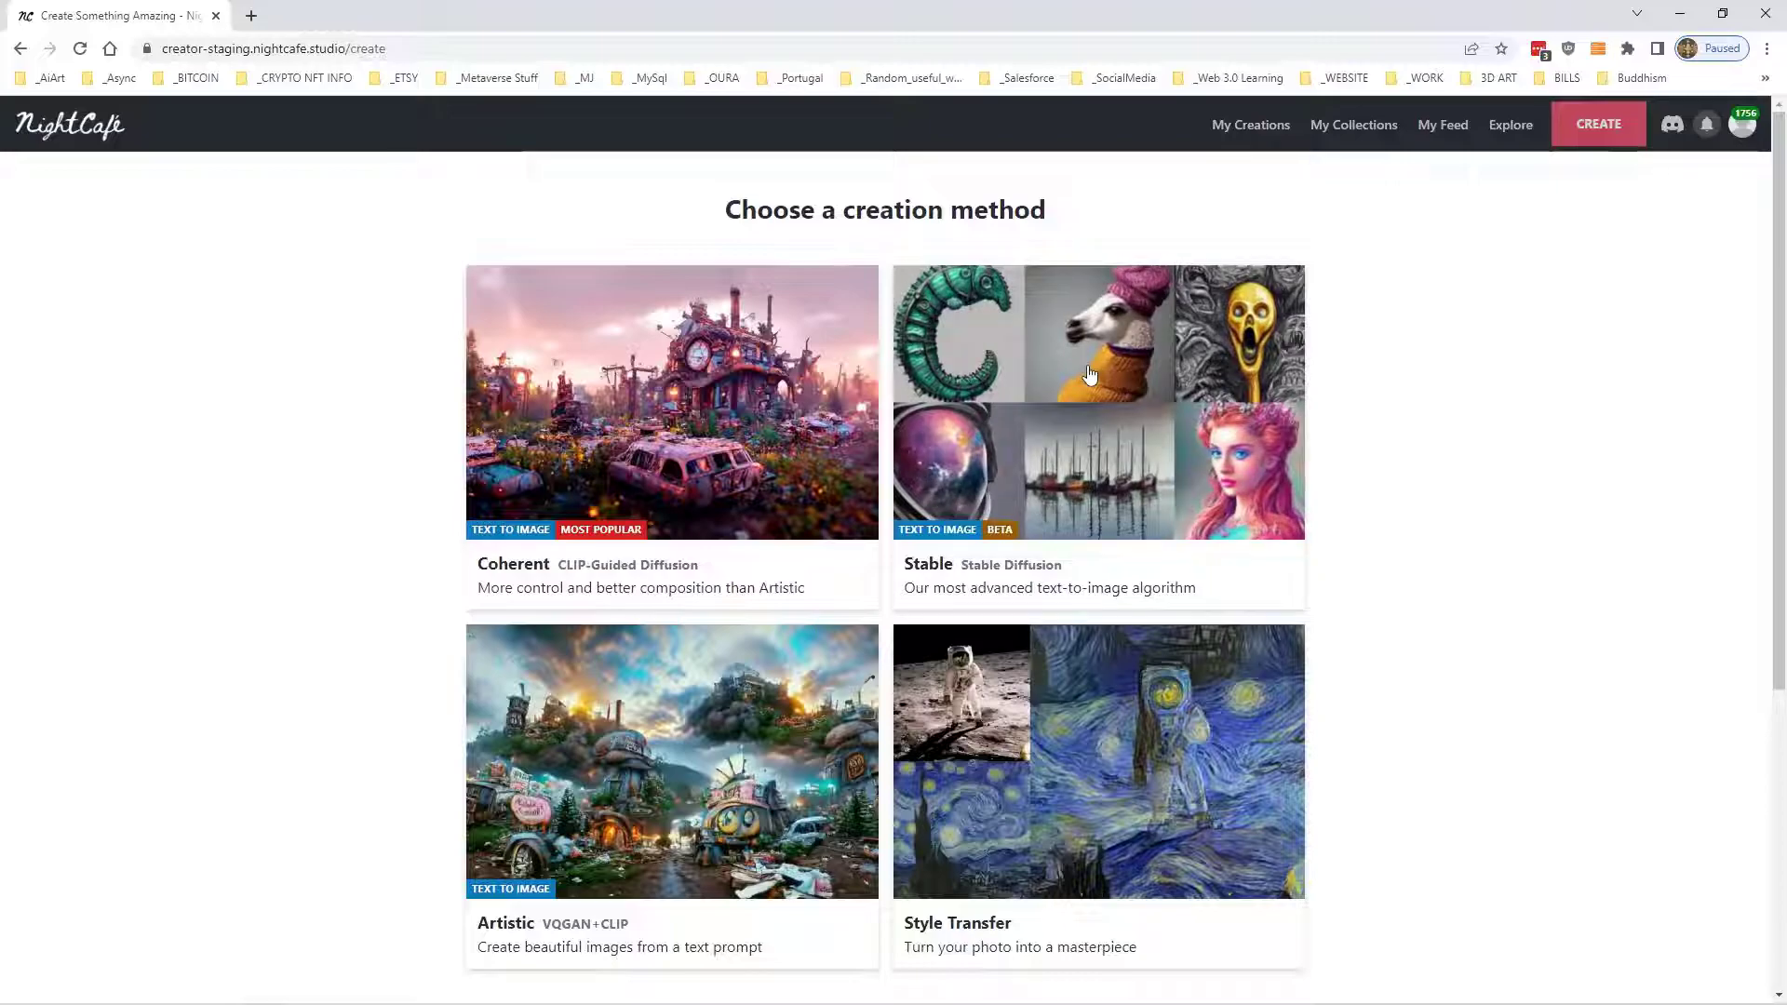
pyautogui.click(1090, 374)
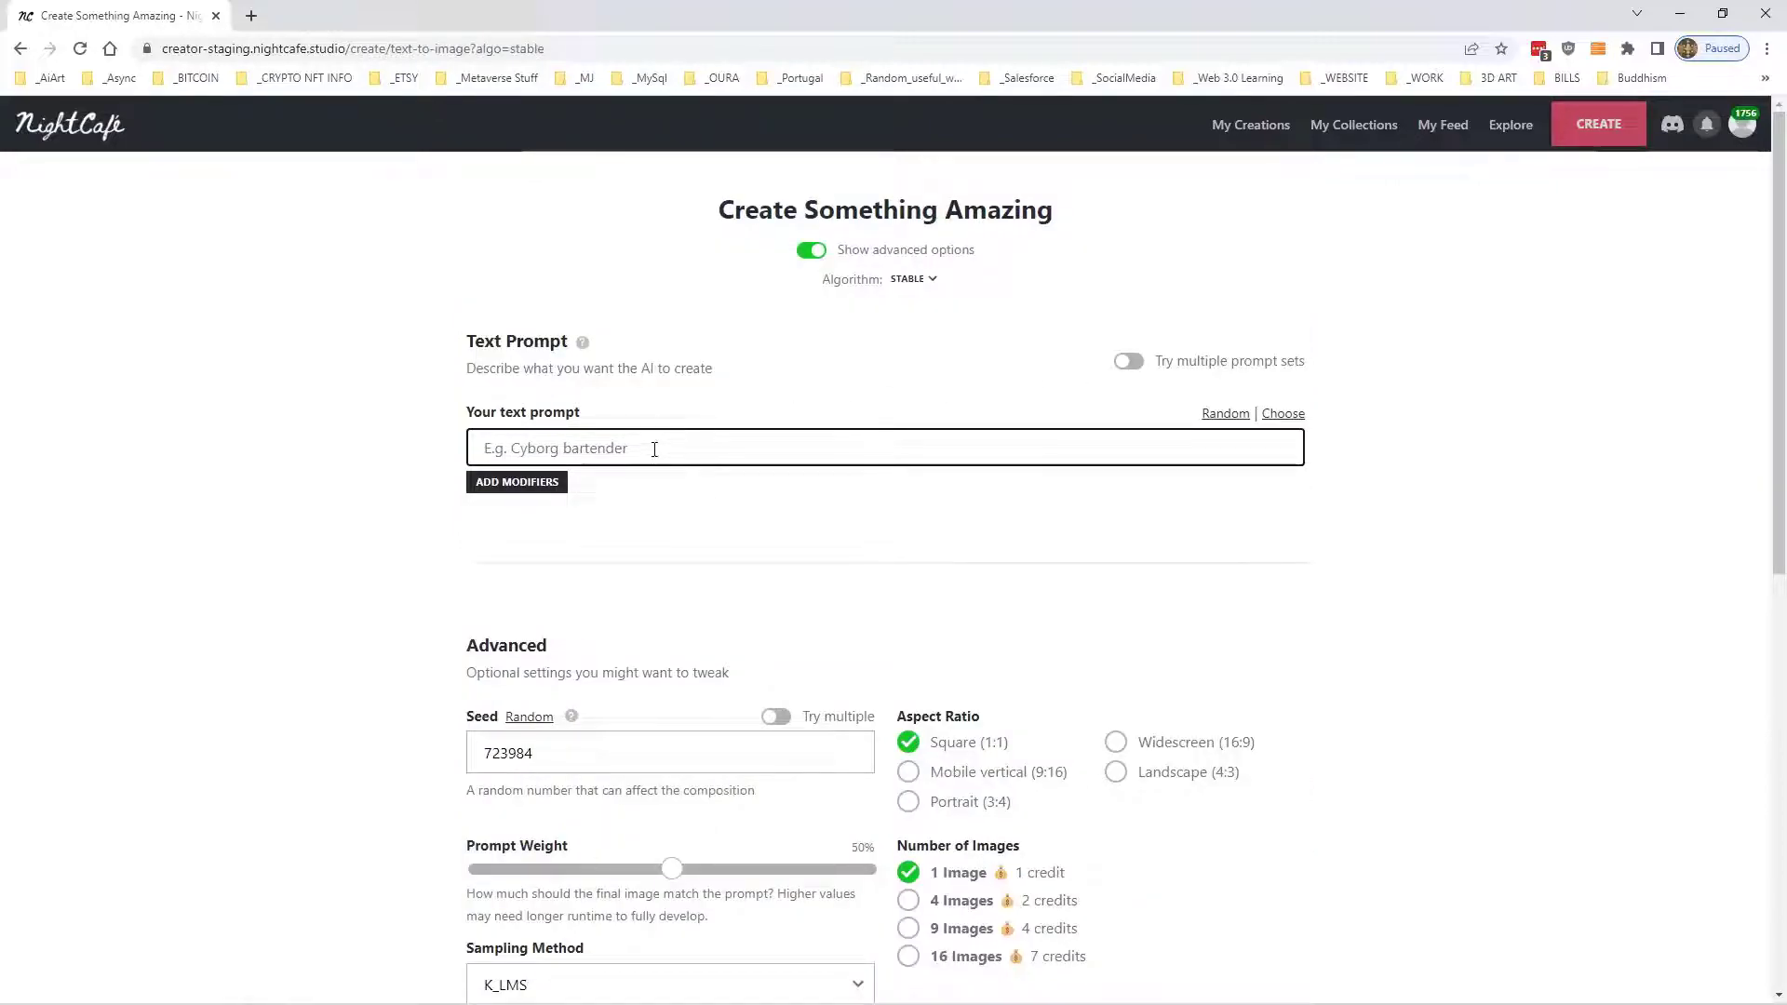
pyautogui.write('A house on a river bank, the sky is blue, the clouds are white, and the sun is shining')
pyautogui.scroll(-3, 433, 475)
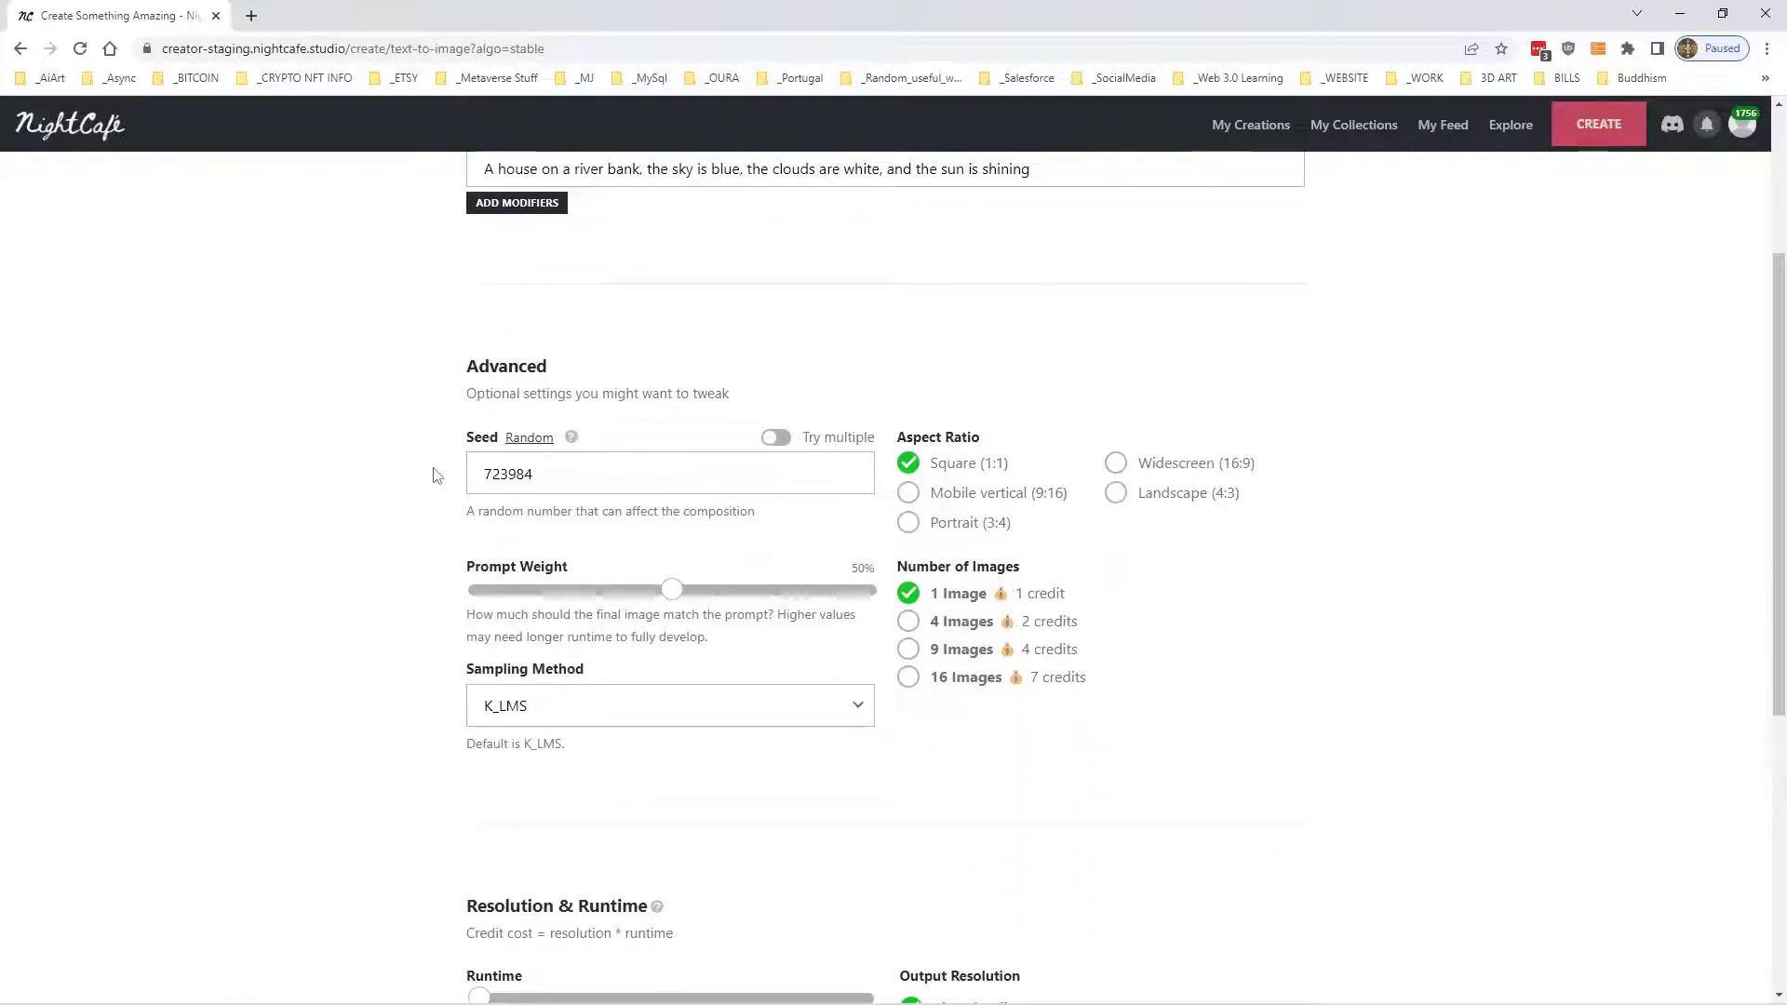
pyautogui.scroll(-6, 885, 734)
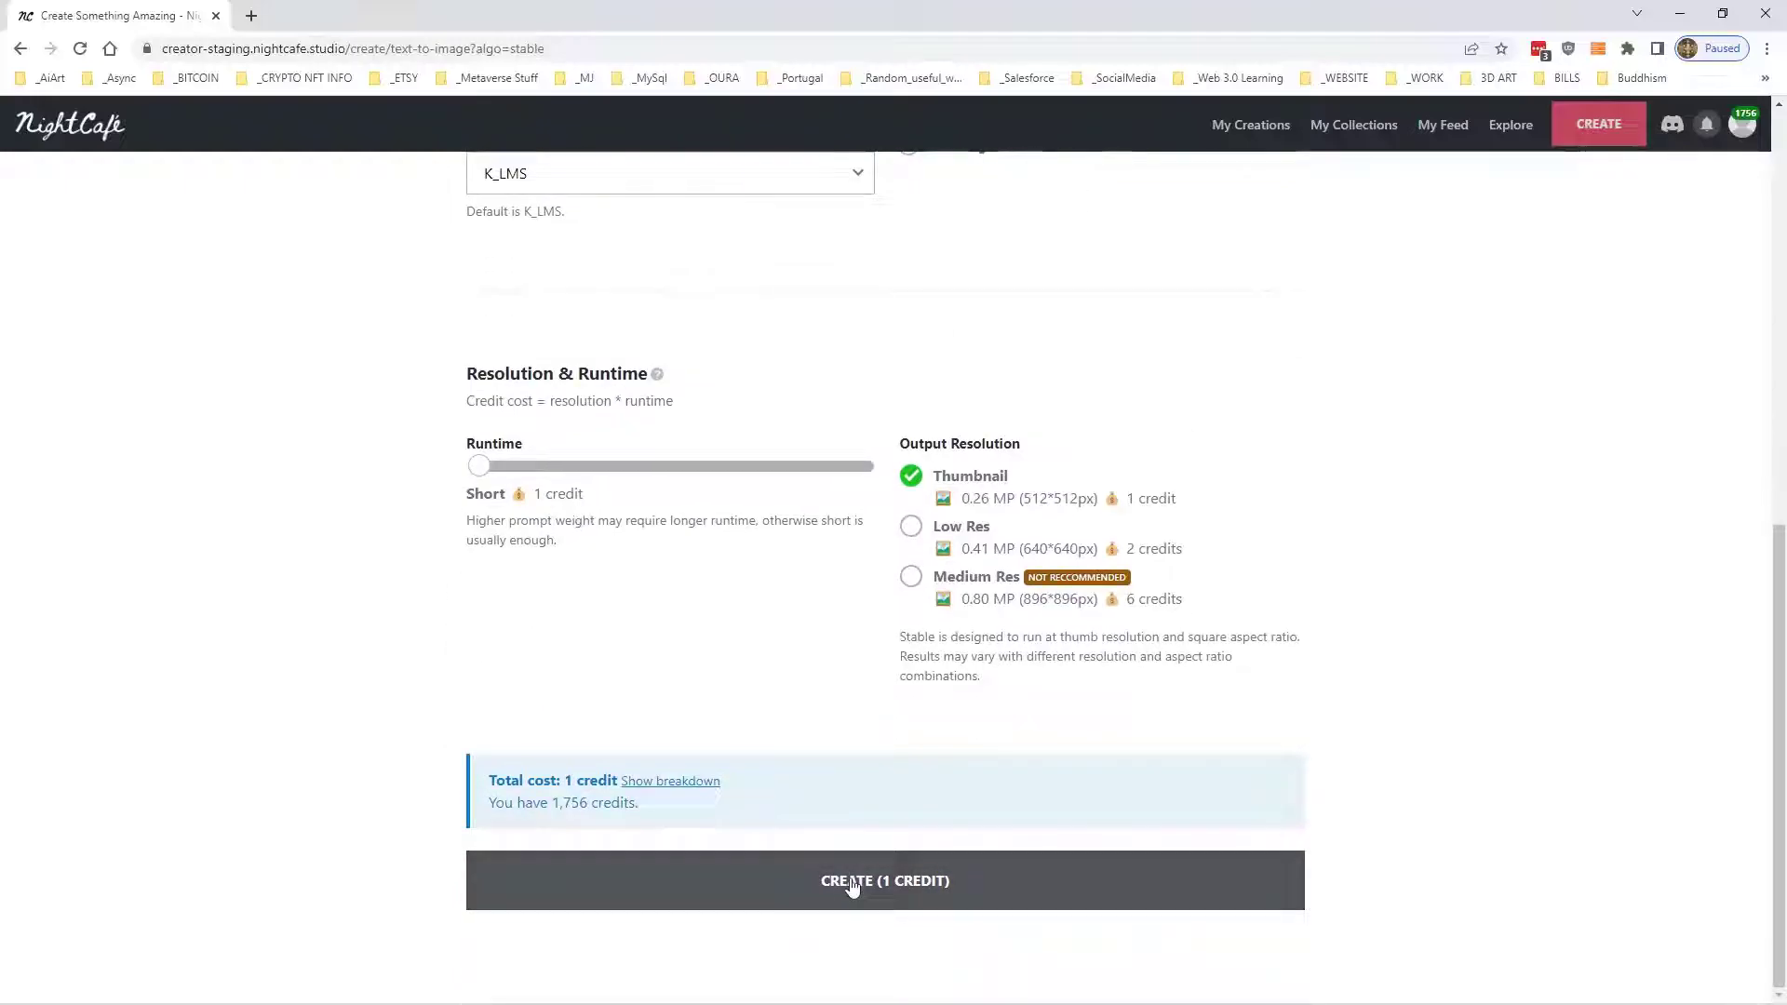
pyautogui.click(852, 884)
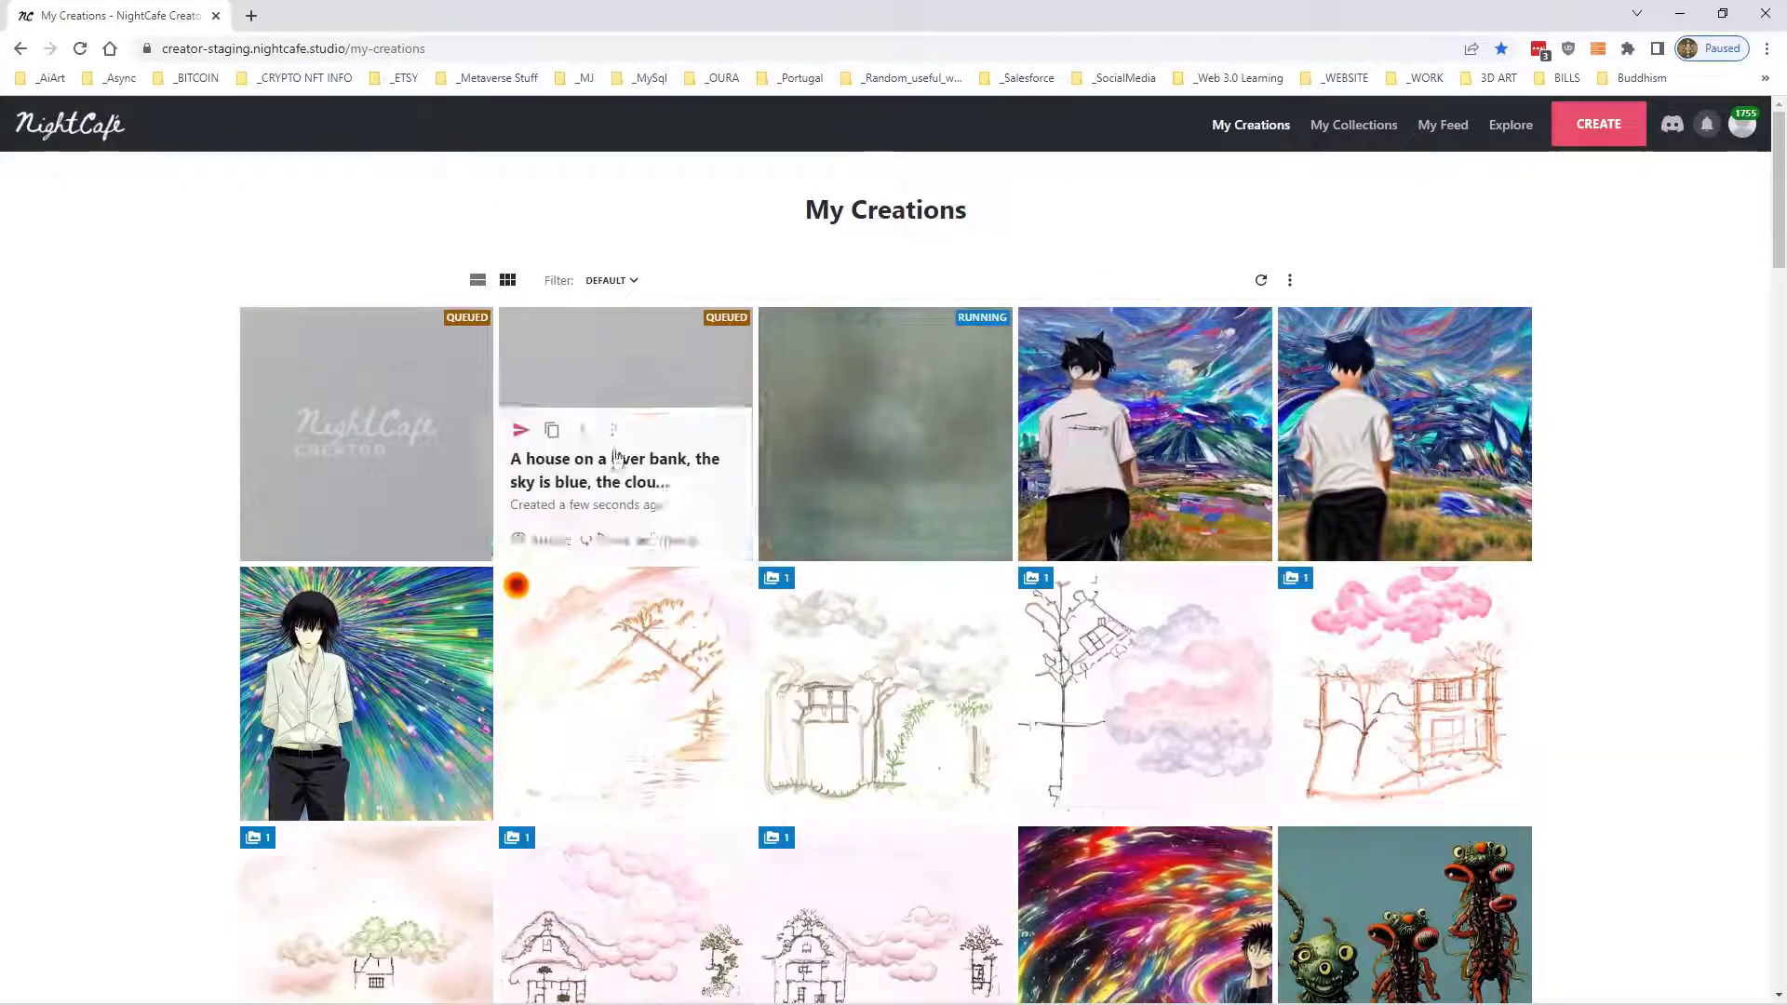
pyautogui.click(886, 372)
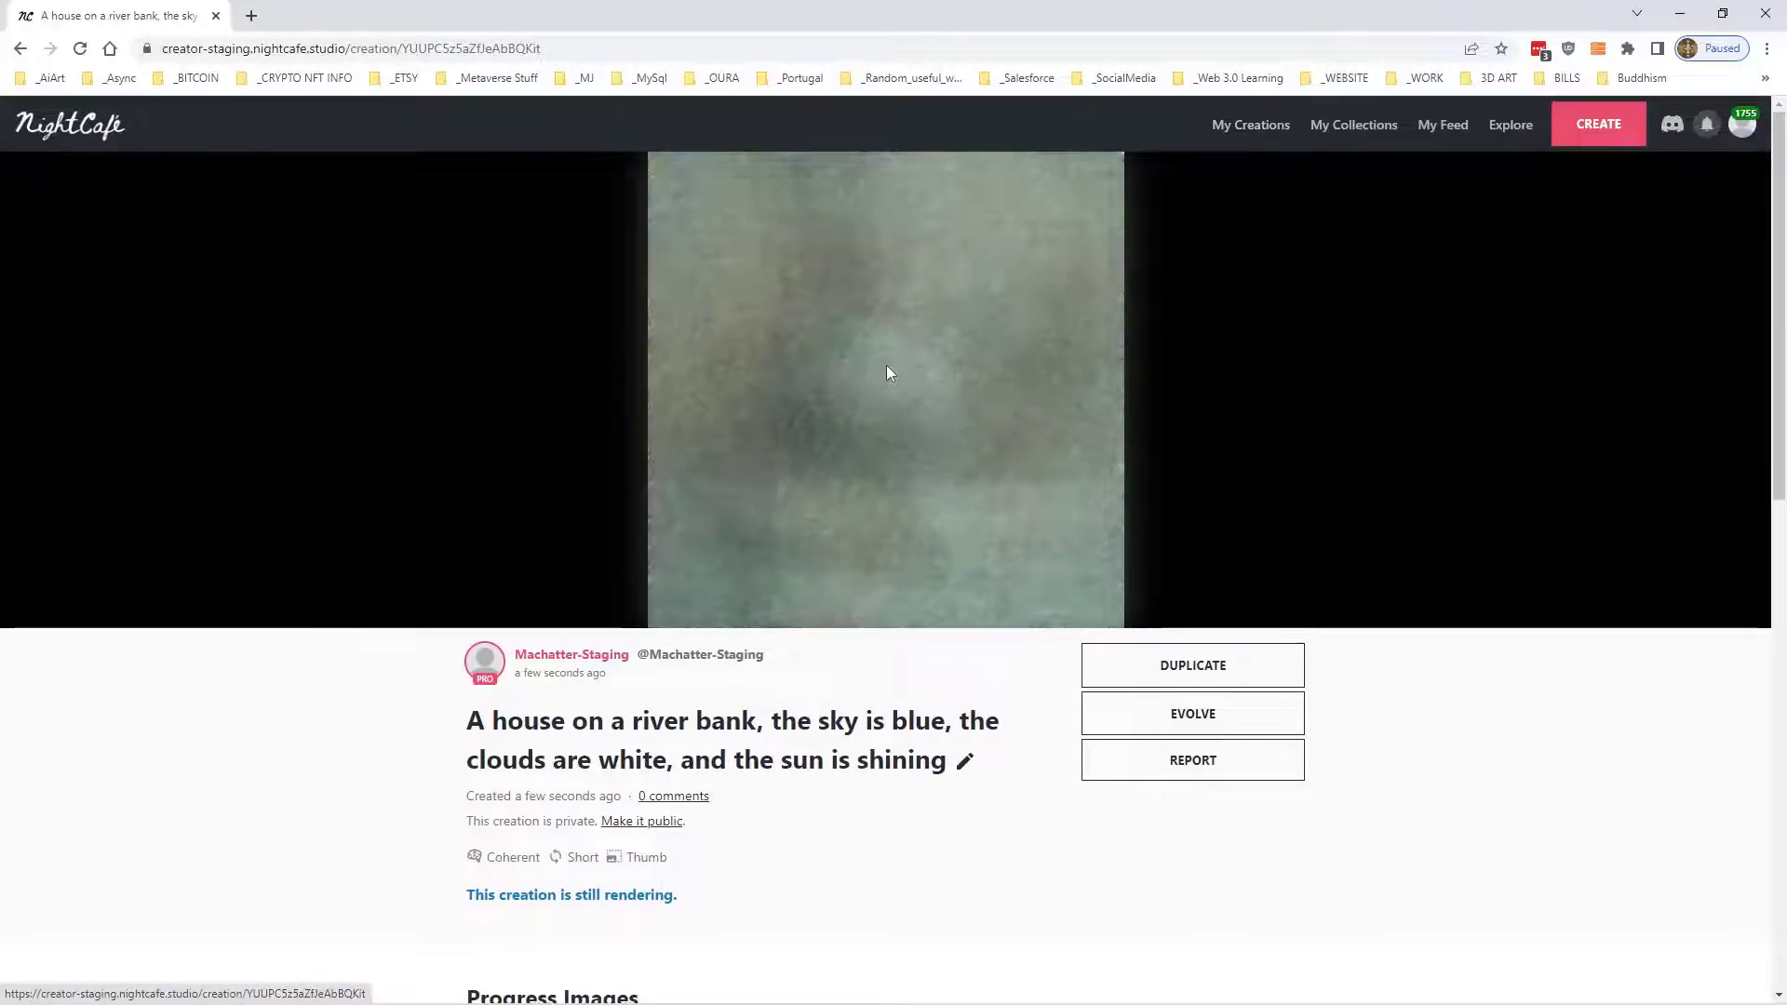
pyautogui.scroll(-9, 705, 565)
pyautogui.doubleClick(486, 574)
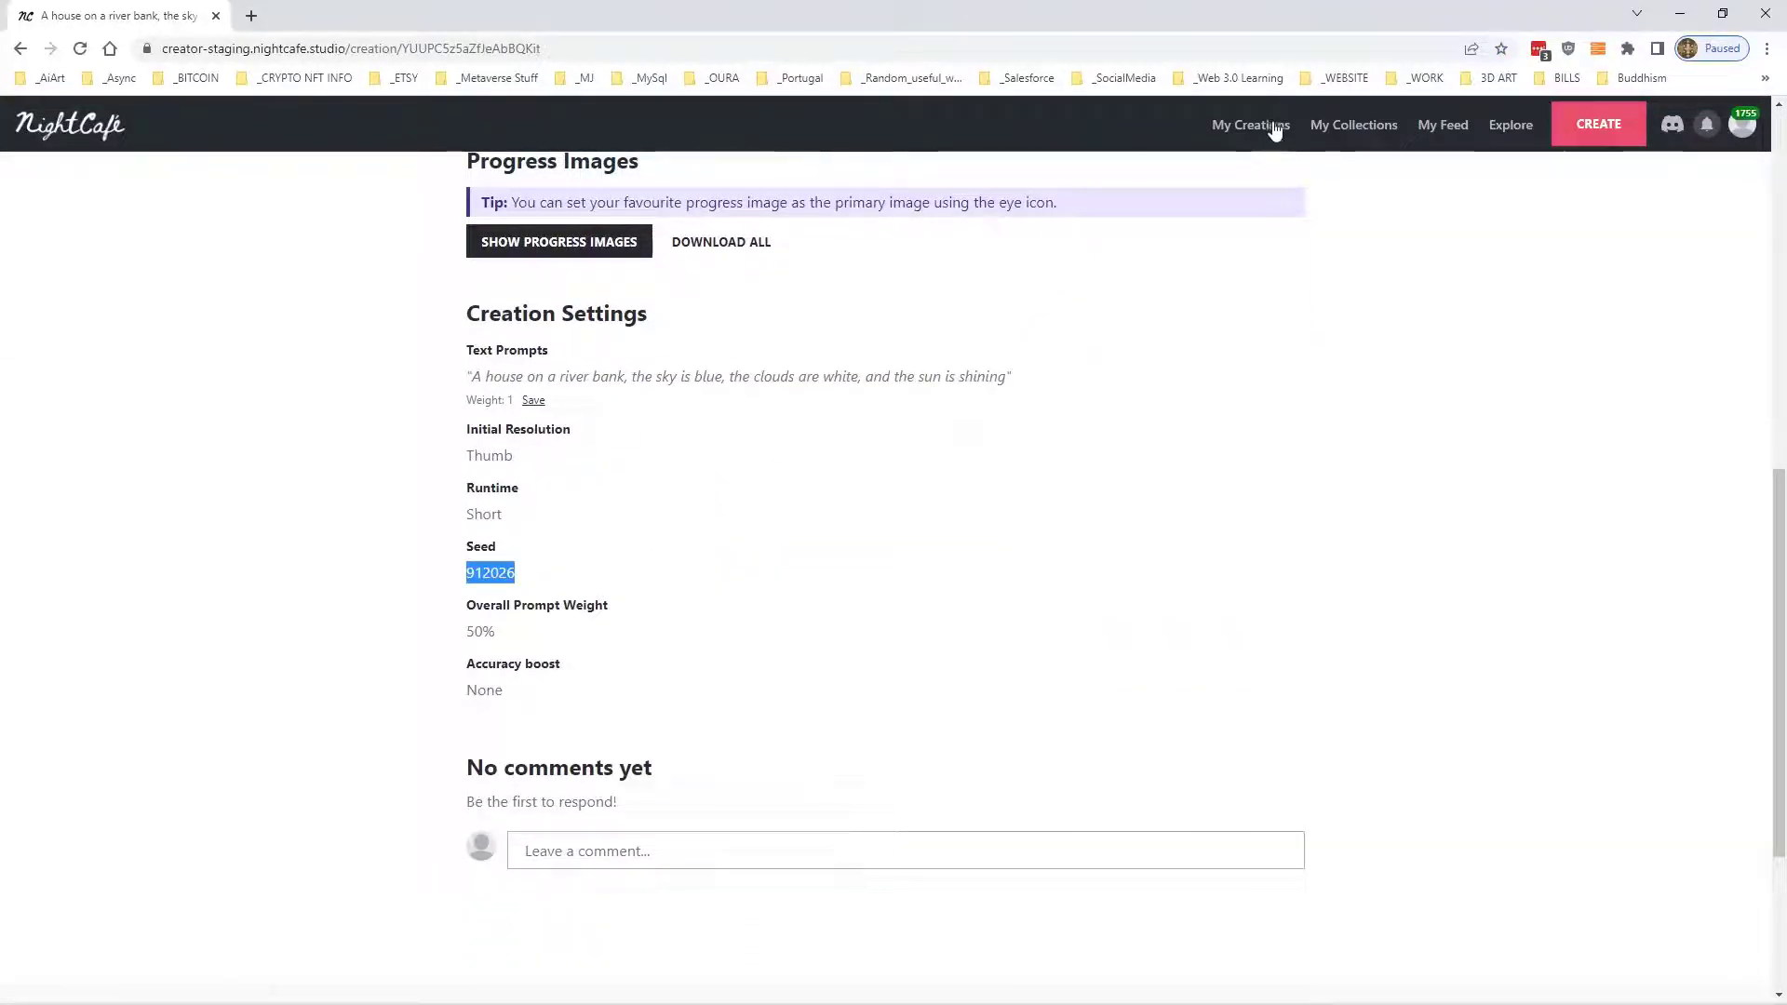
pyautogui.click(1274, 128)
pyautogui.click(865, 345)
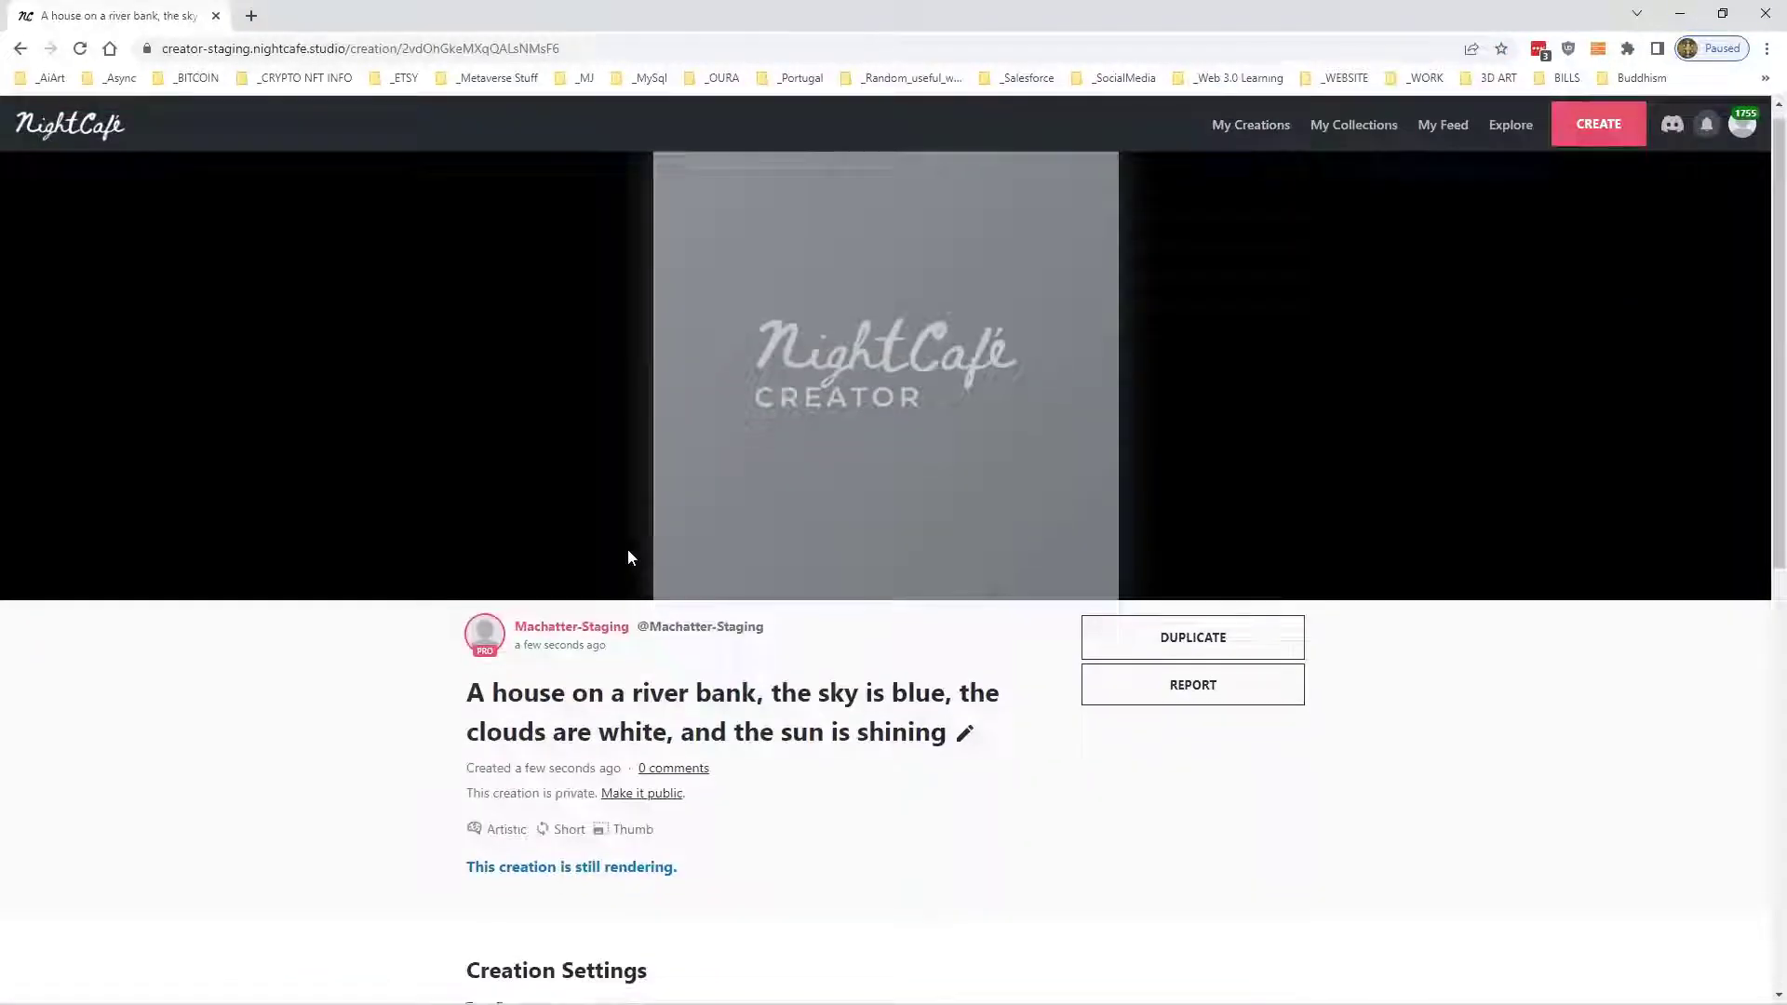
pyautogui.scroll(-9, 627, 557)
pyautogui.doubleClick(488, 410)
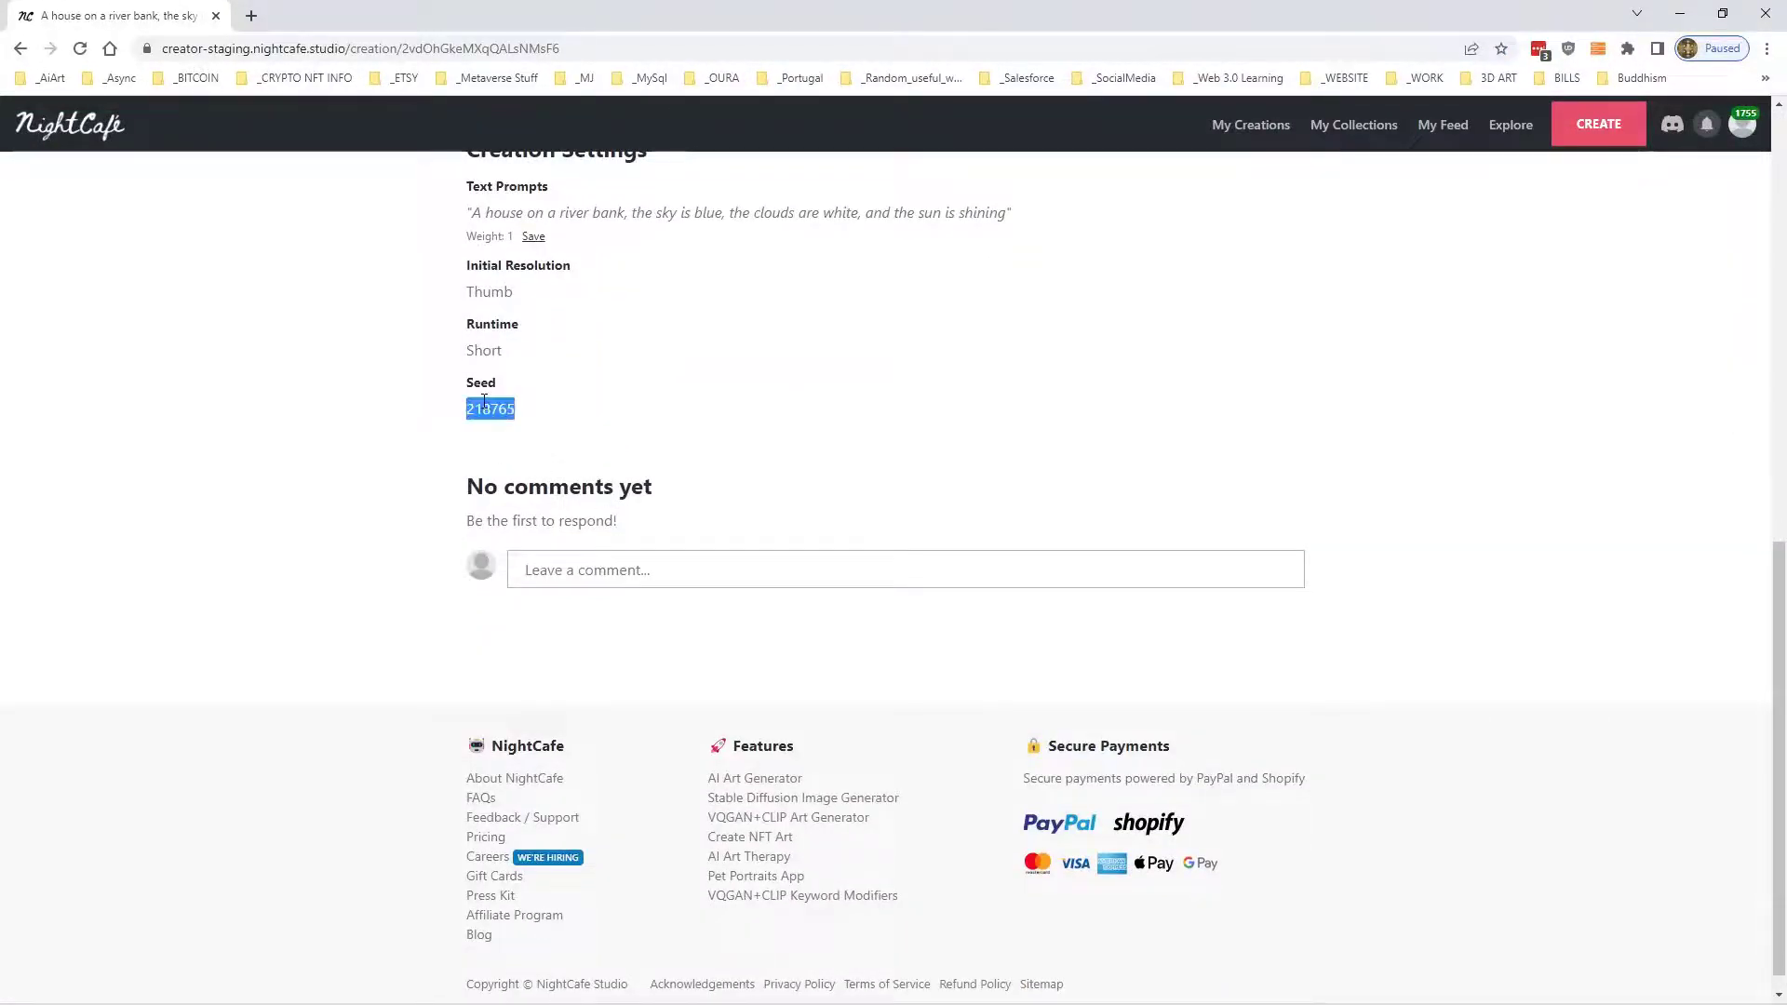
pyautogui.click(1256, 127)
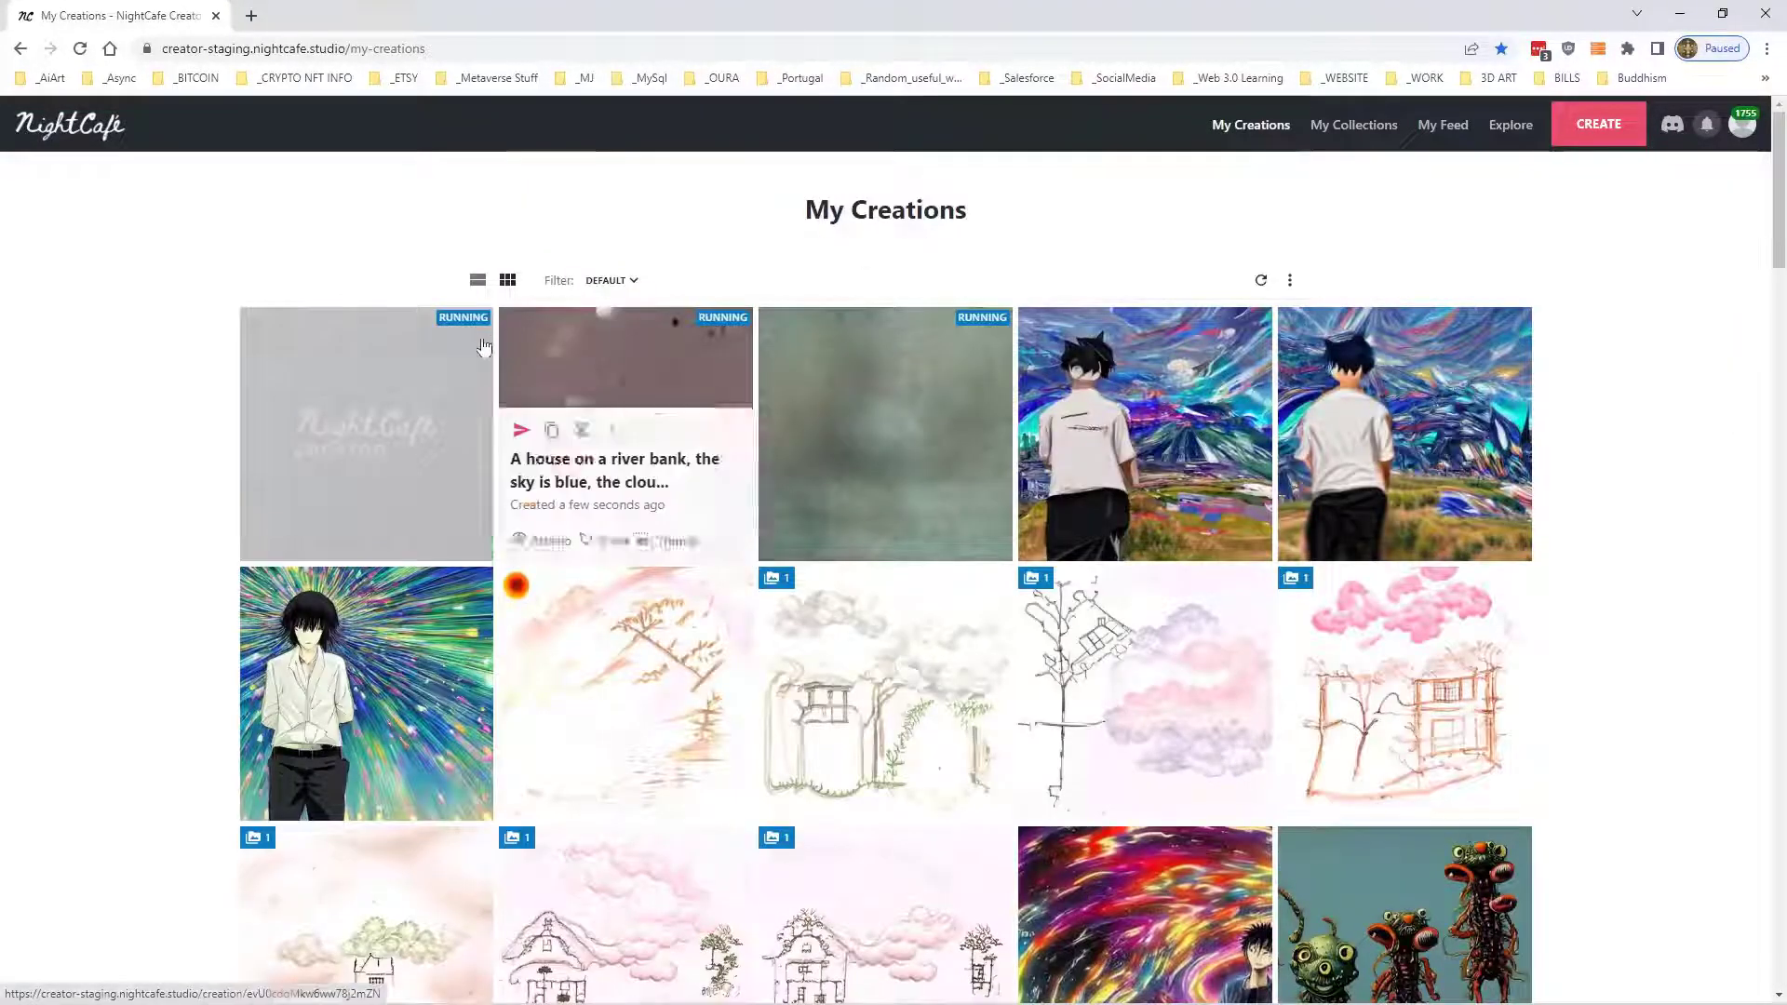
pyautogui.click(483, 346)
pyautogui.scroll(-8, 579, 656)
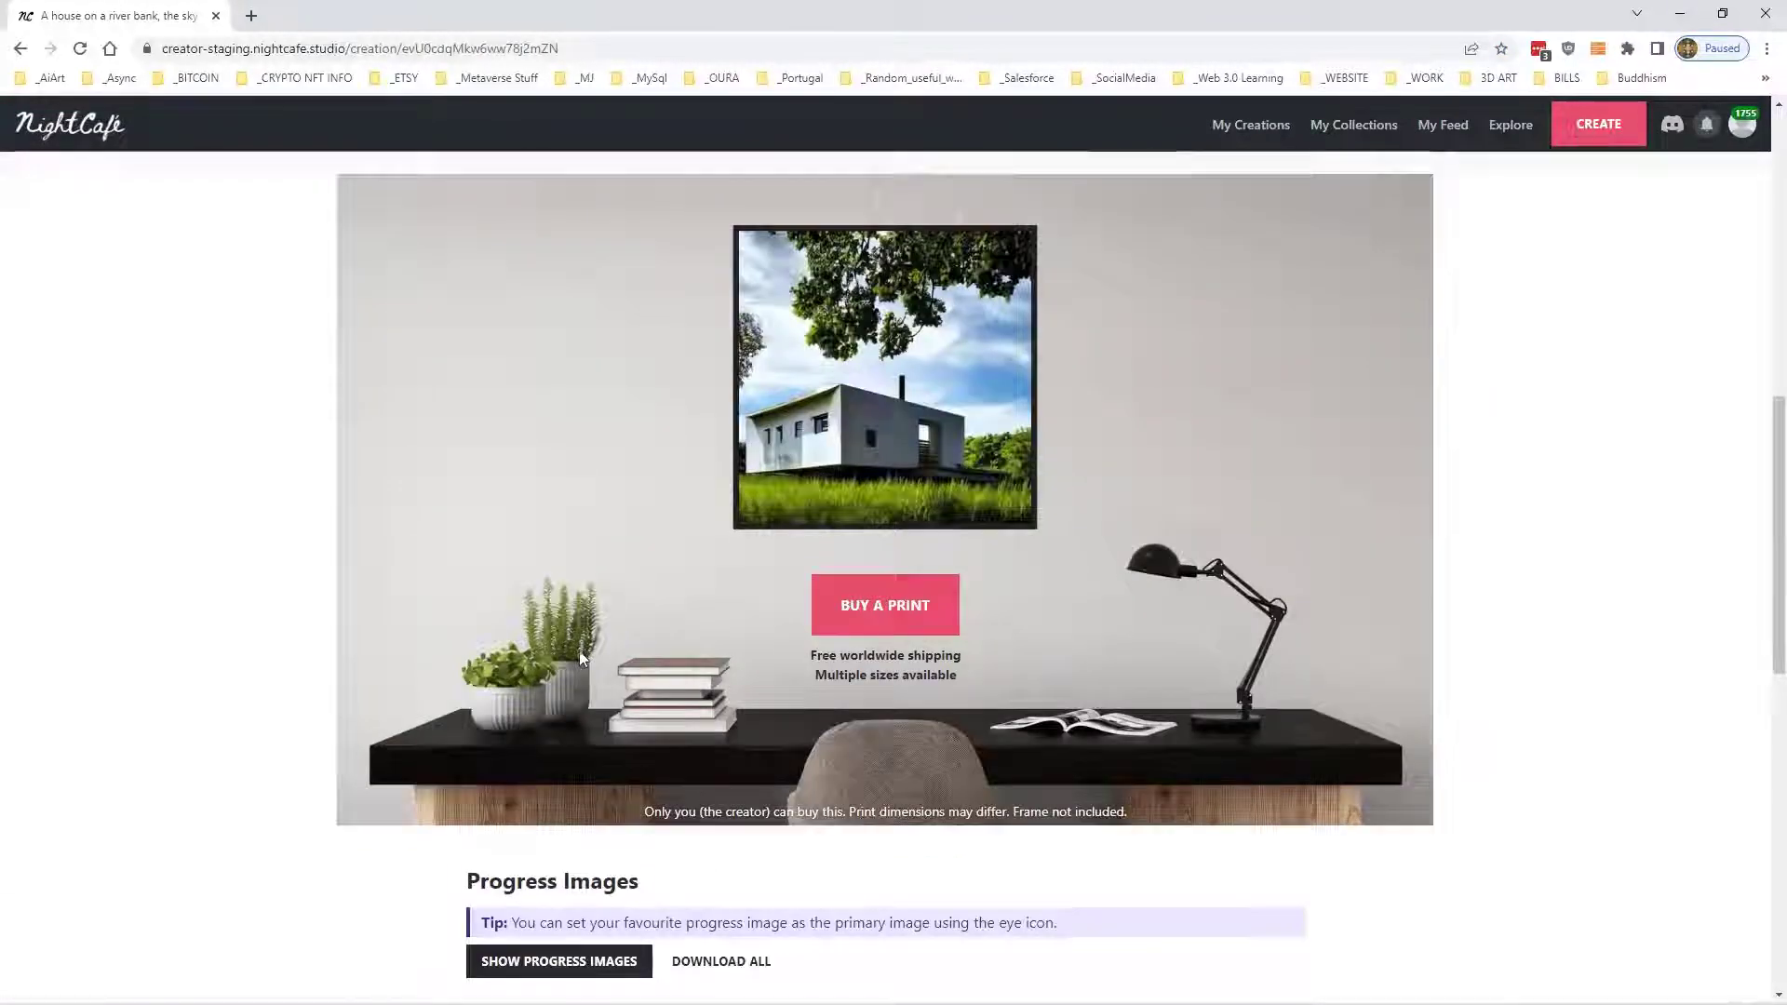
pyautogui.scroll(-7, 579, 650)
pyautogui.doubleClick(490, 641)
pyautogui.click(606, 649)
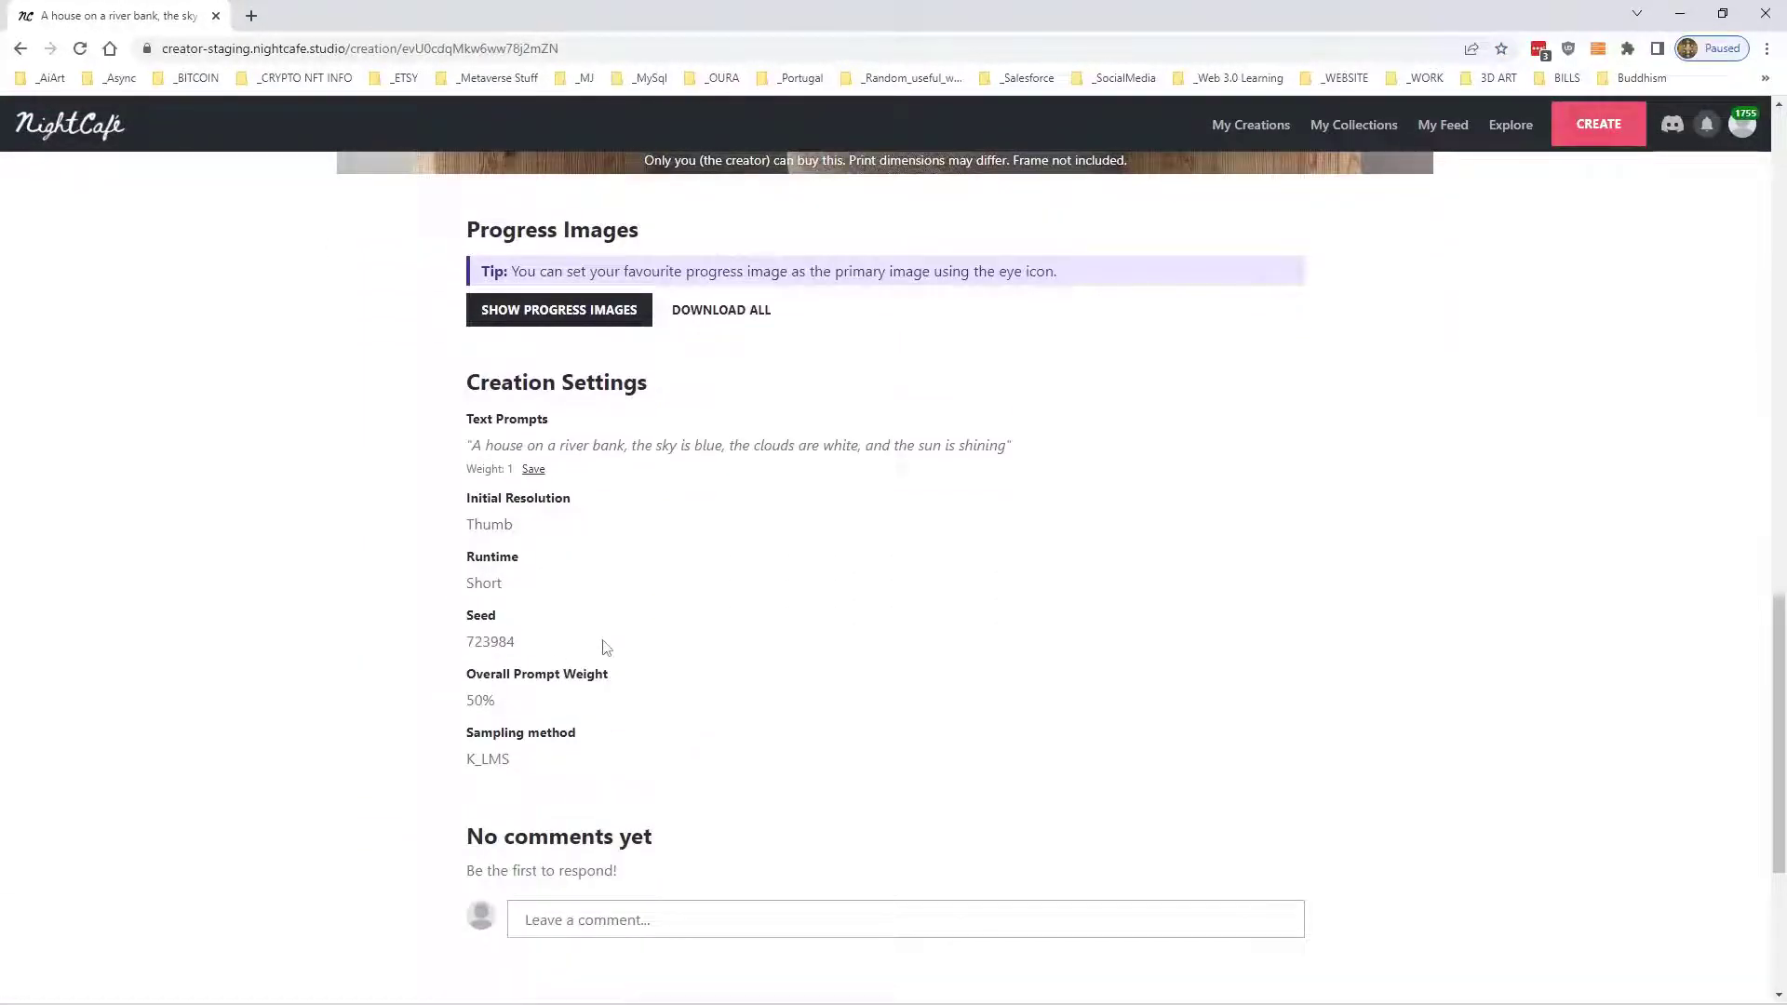
pyautogui.click(1250, 127)
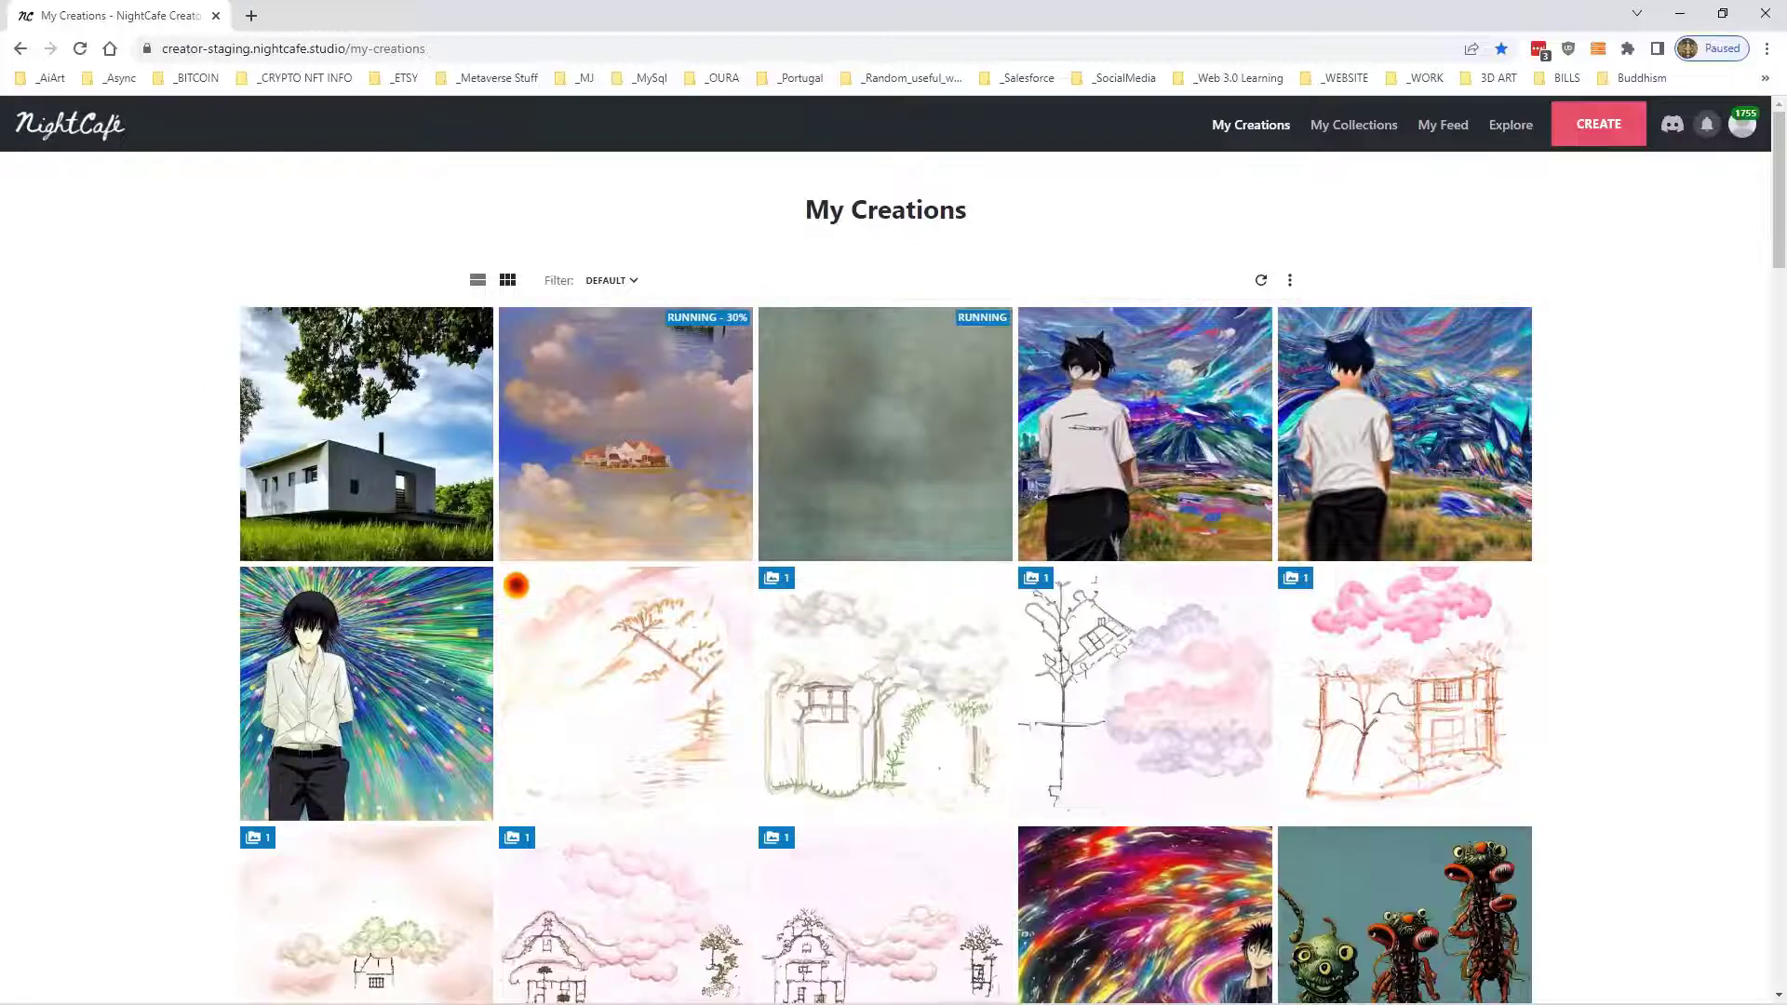
pyautogui.moveTo(390, 374)
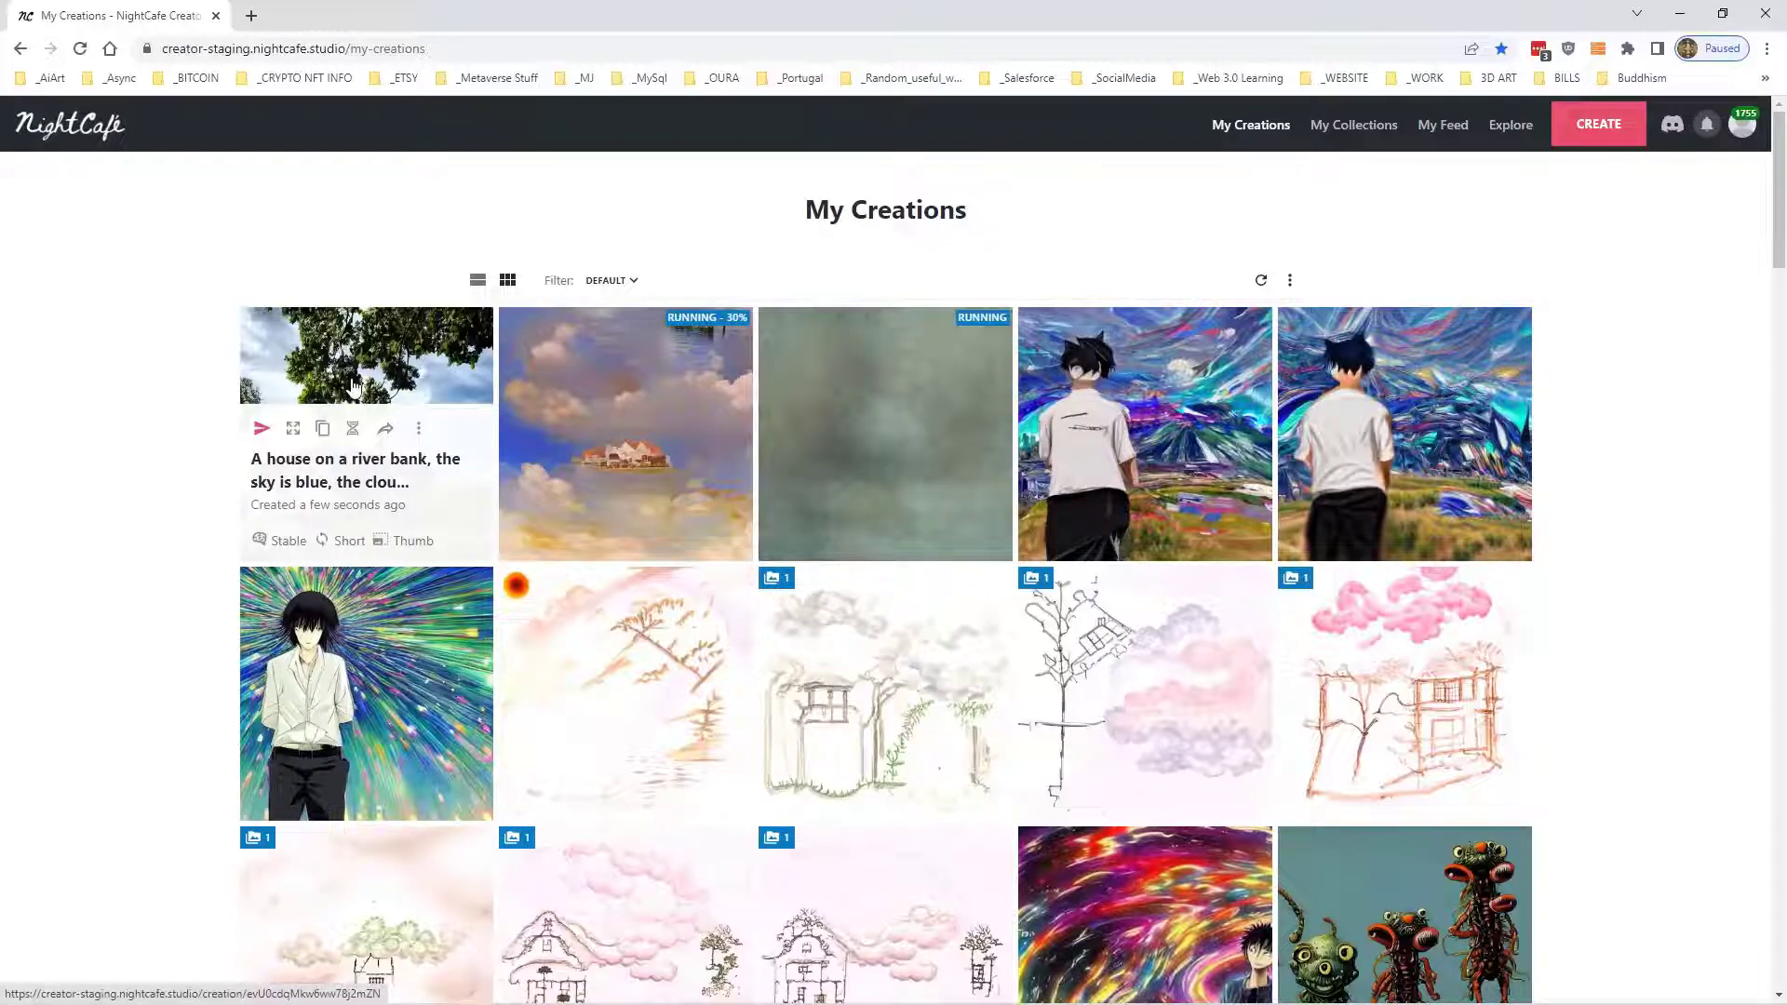
pyautogui.click(353, 385)
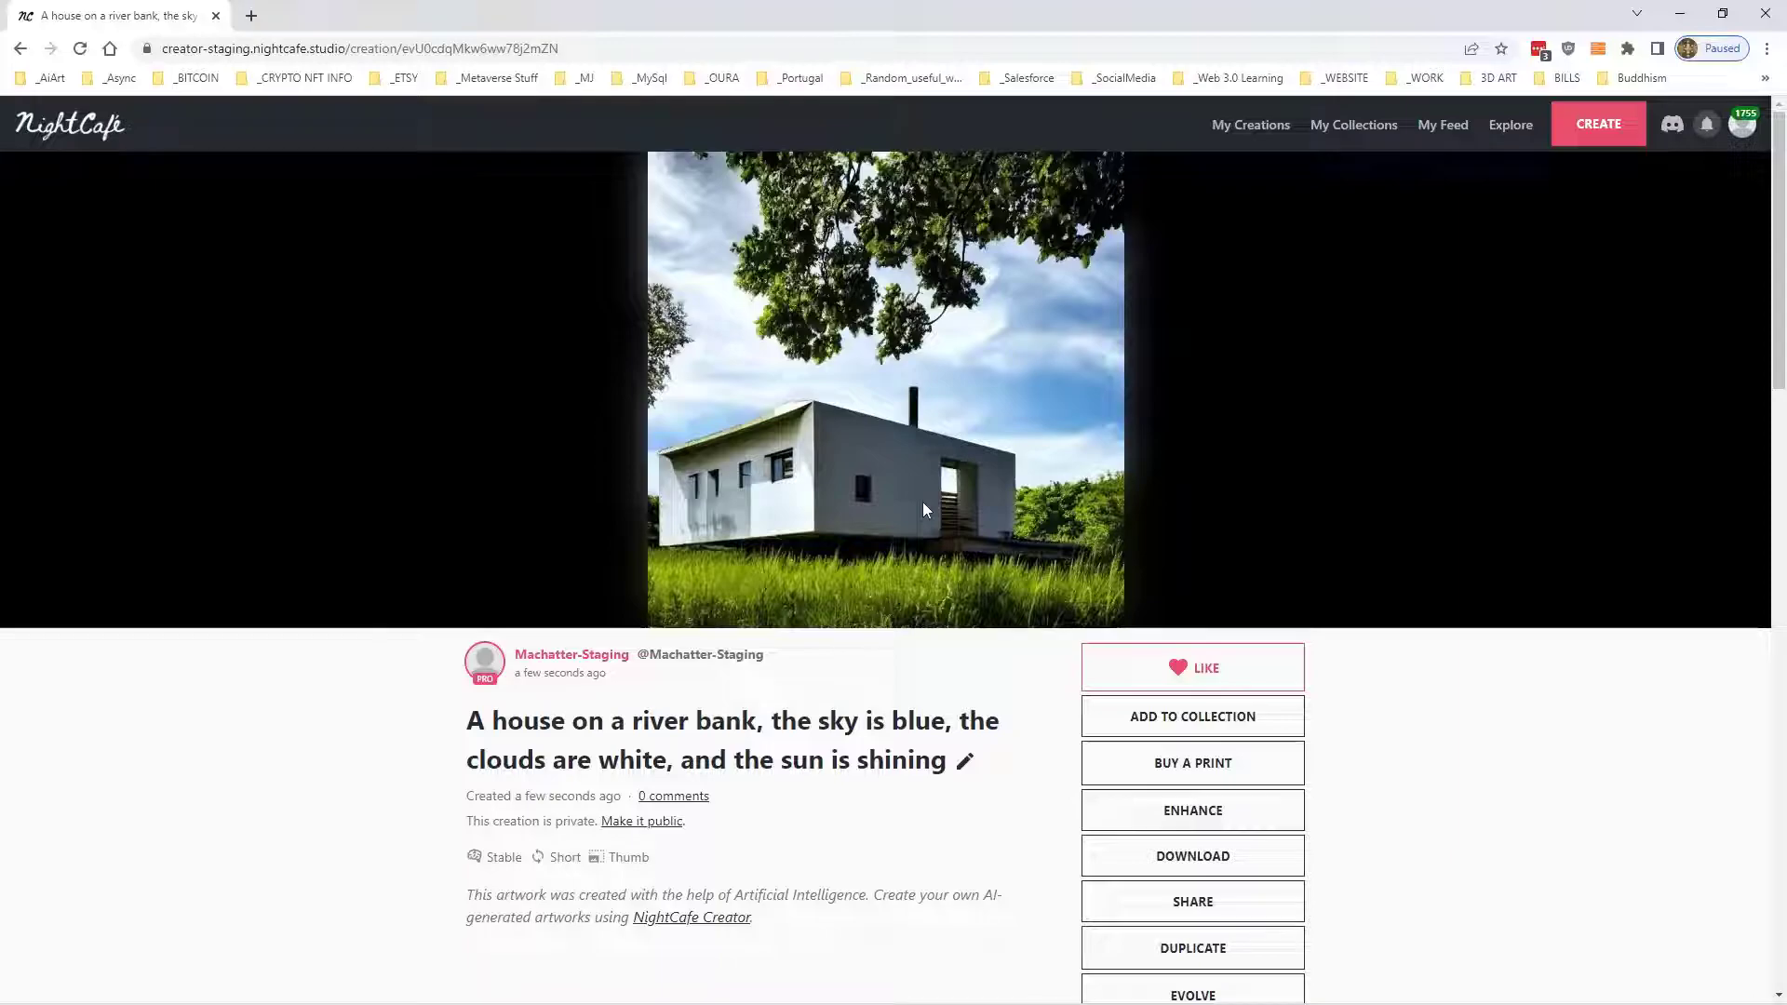
pyautogui.click(1258, 130)
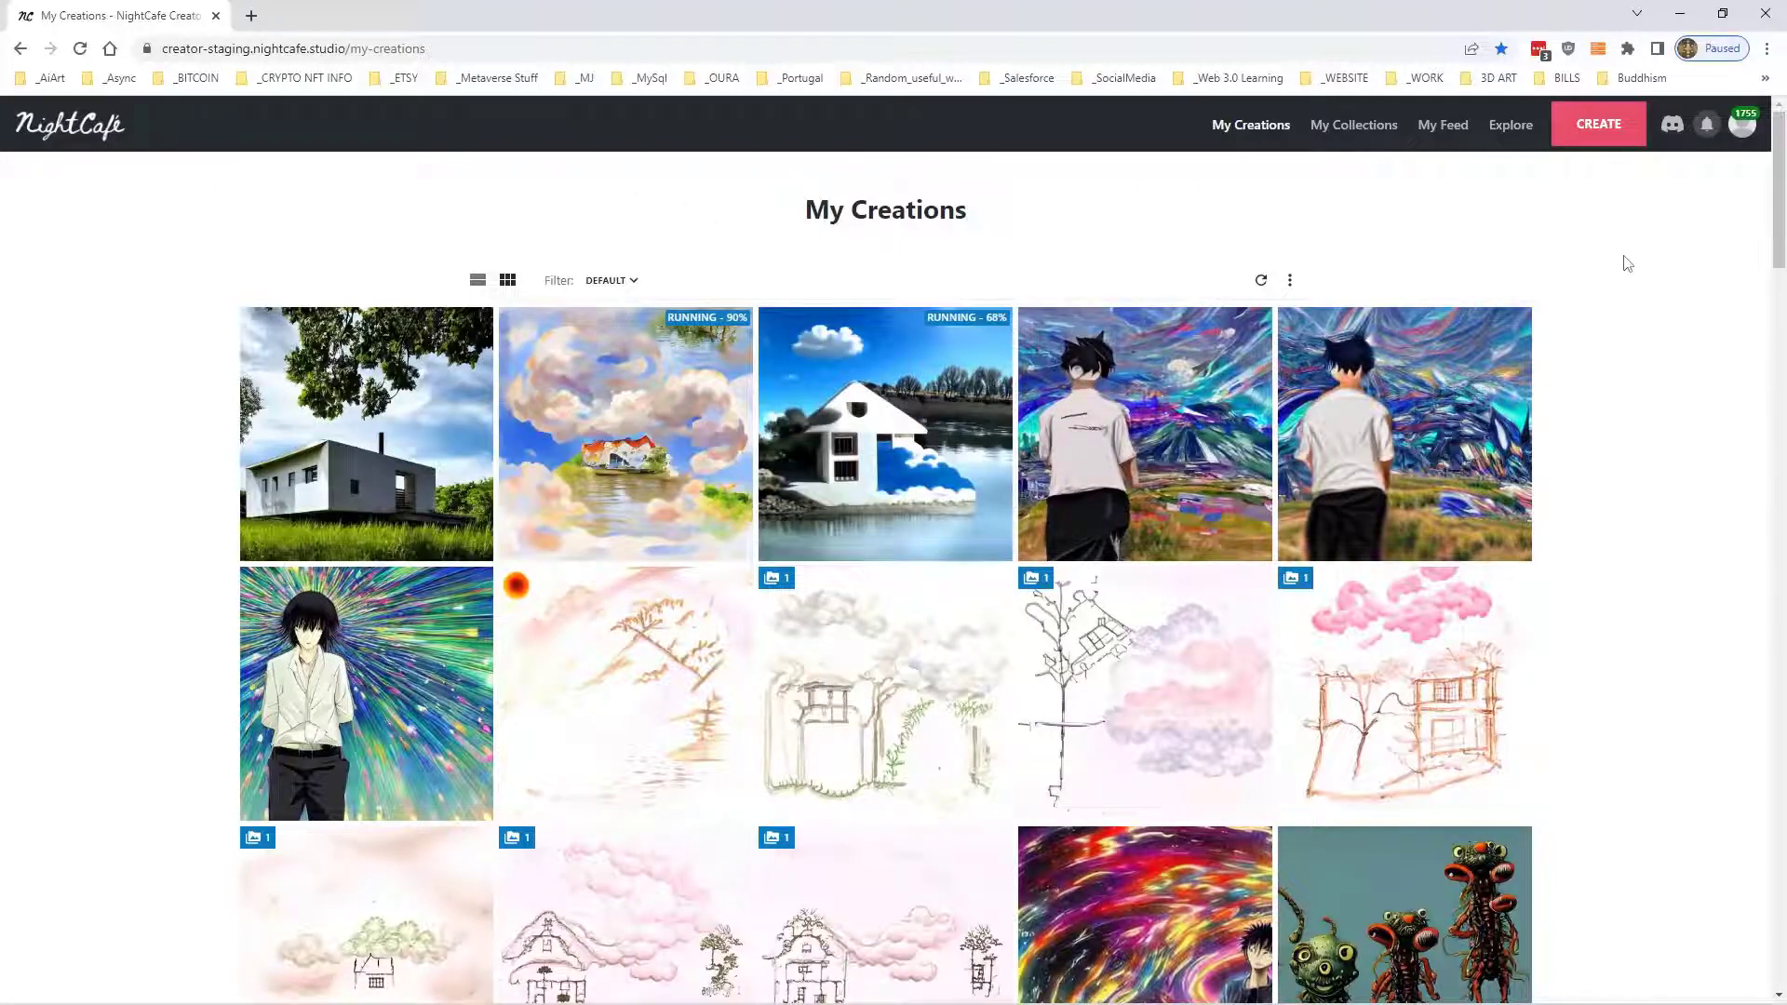
# Select all three river-bank house images and add them to the 'basic image' collection
pyautogui.click(419, 428)
pyautogui.click(248, 502)
pyautogui.click(625, 433)
pyautogui.click(885, 433)
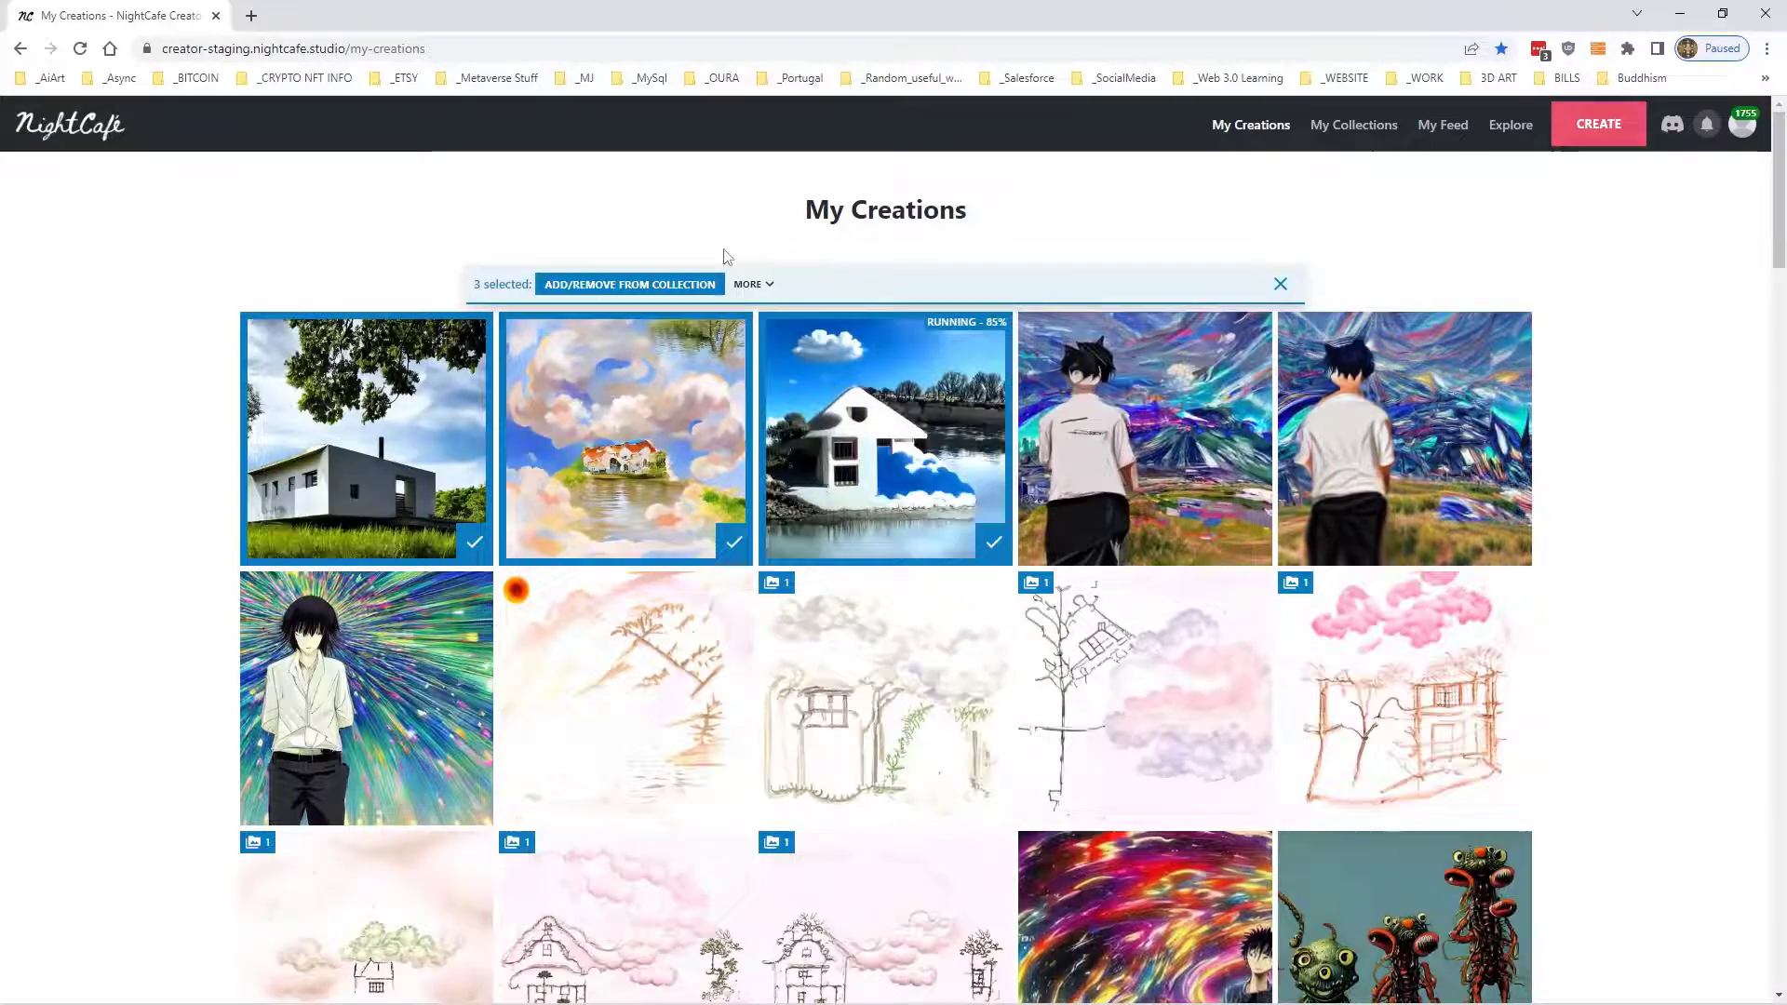
pyautogui.click(662, 281)
pyautogui.click(735, 496)
pyautogui.click(1027, 692)
# Open the 'basic image' collection from My Collections and view the Coherent house image
pyautogui.click(1374, 130)
pyautogui.click(556, 321)
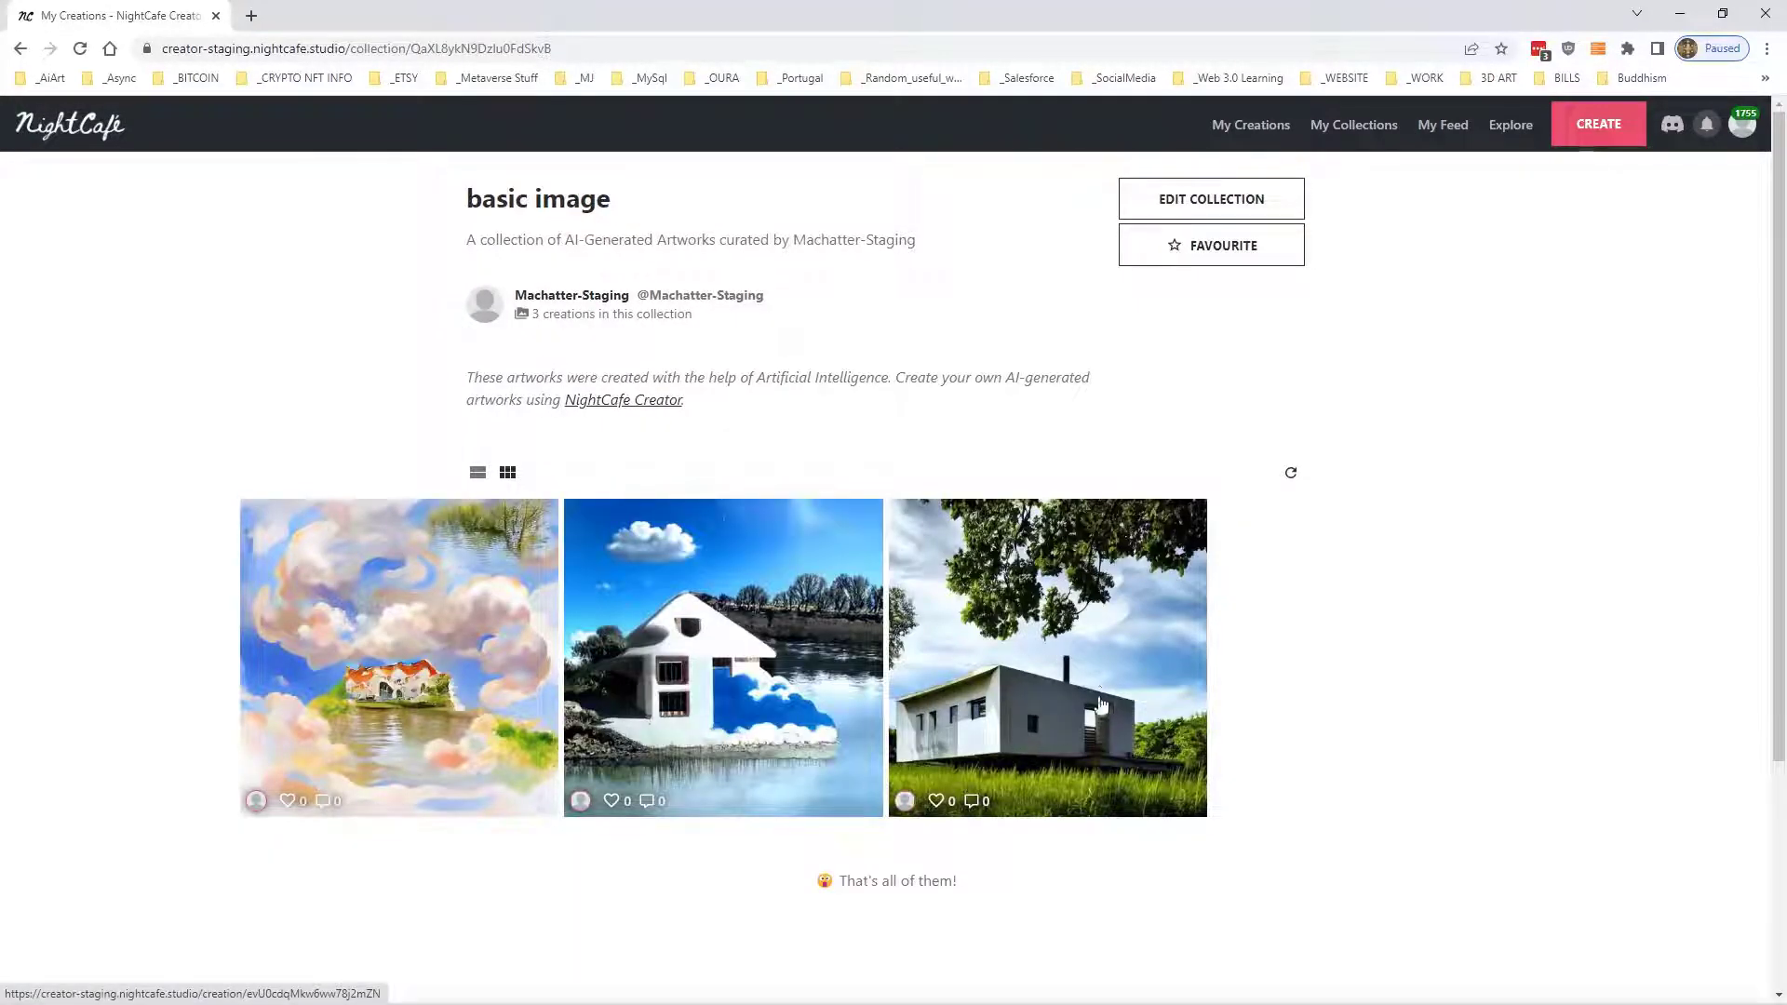
pyautogui.click(749, 608)
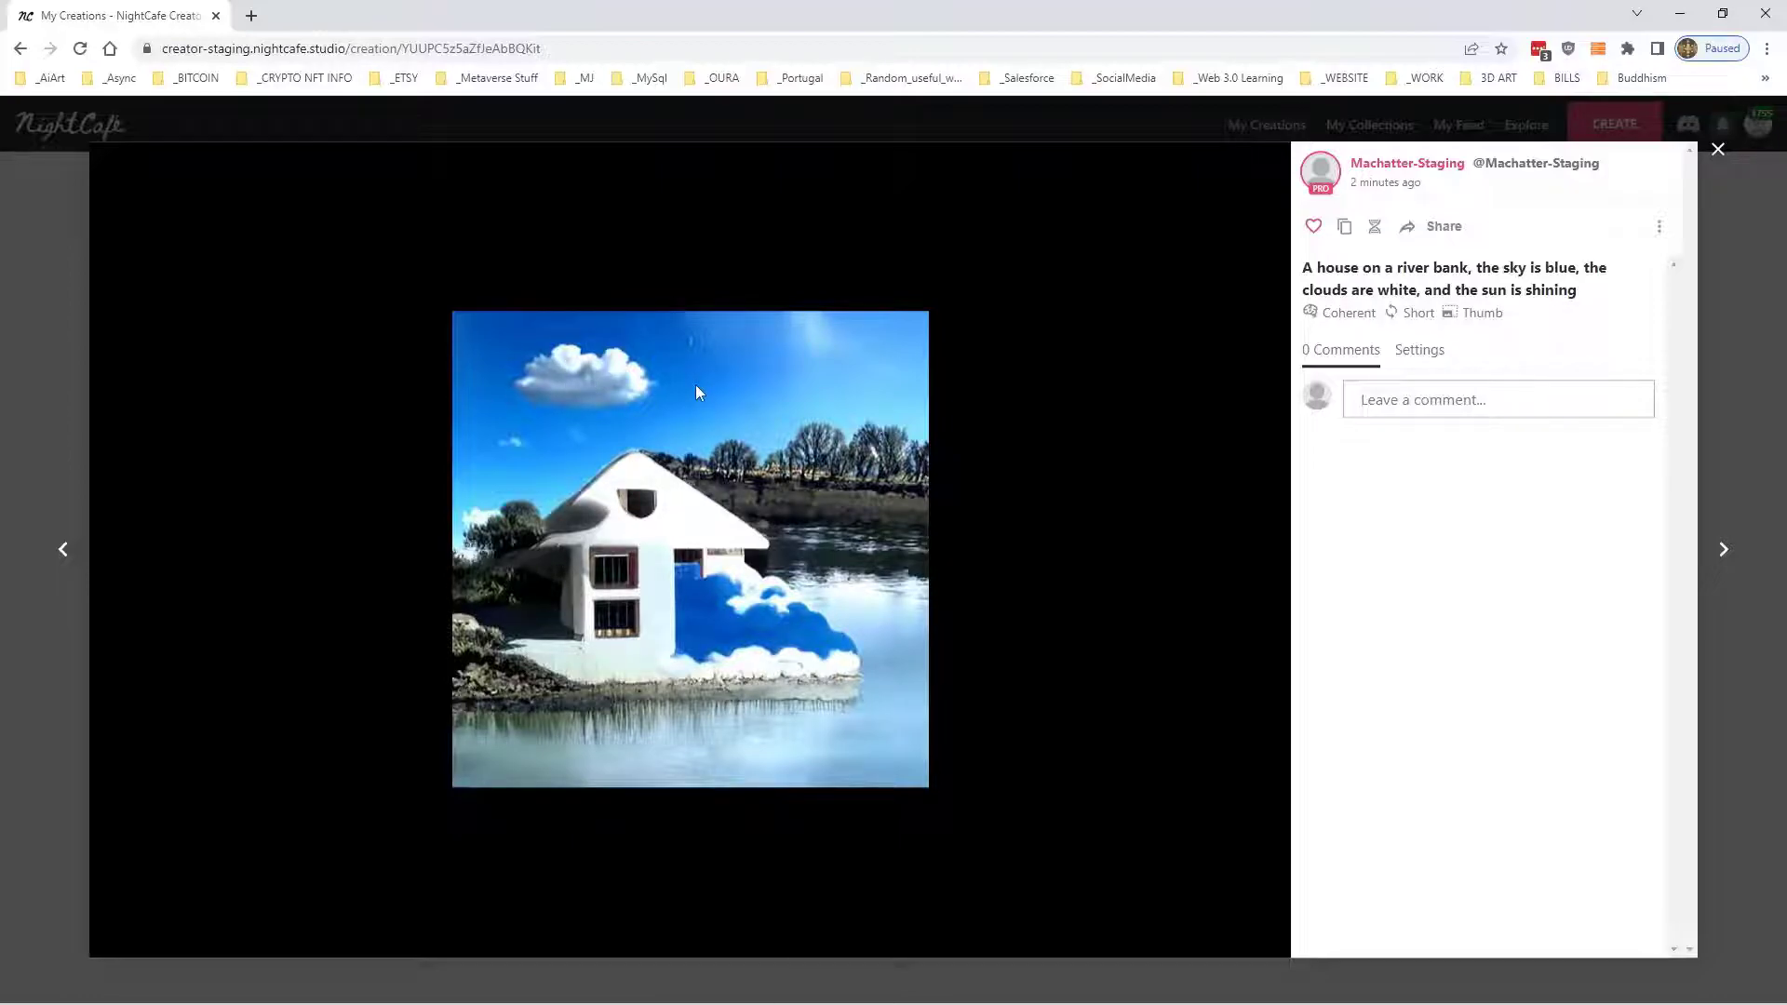
pyautogui.click(1718, 149)
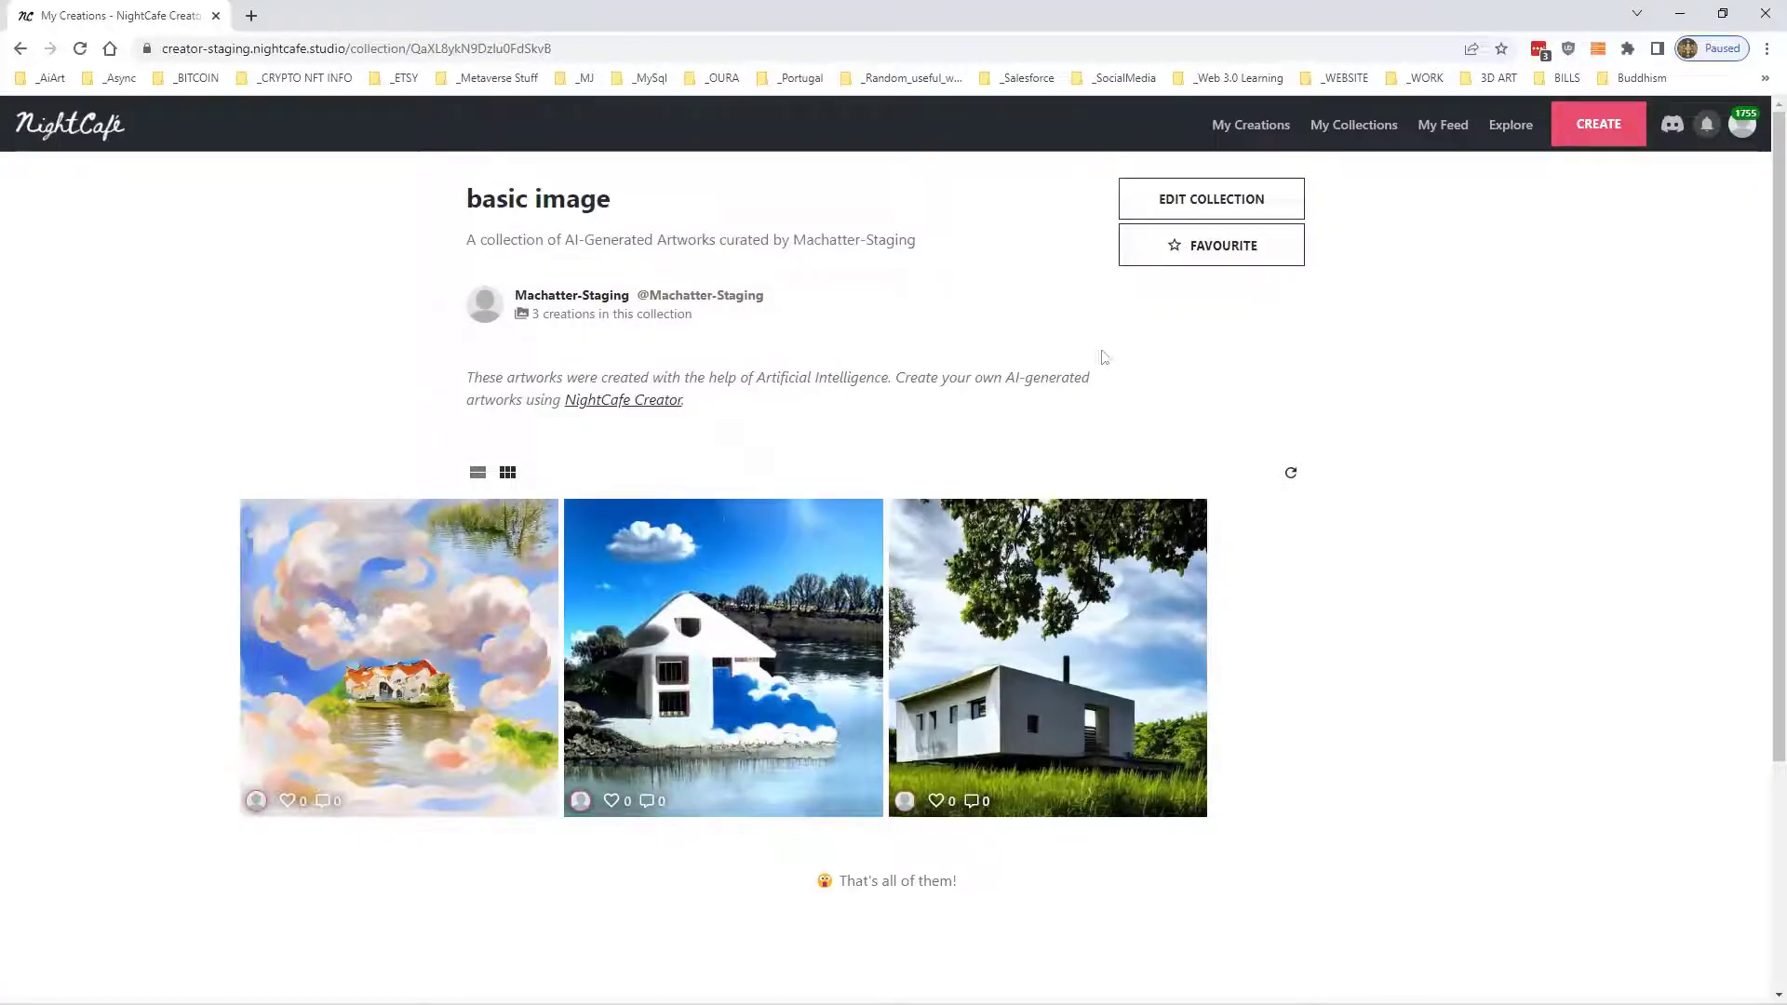
pyautogui.click(448, 562)
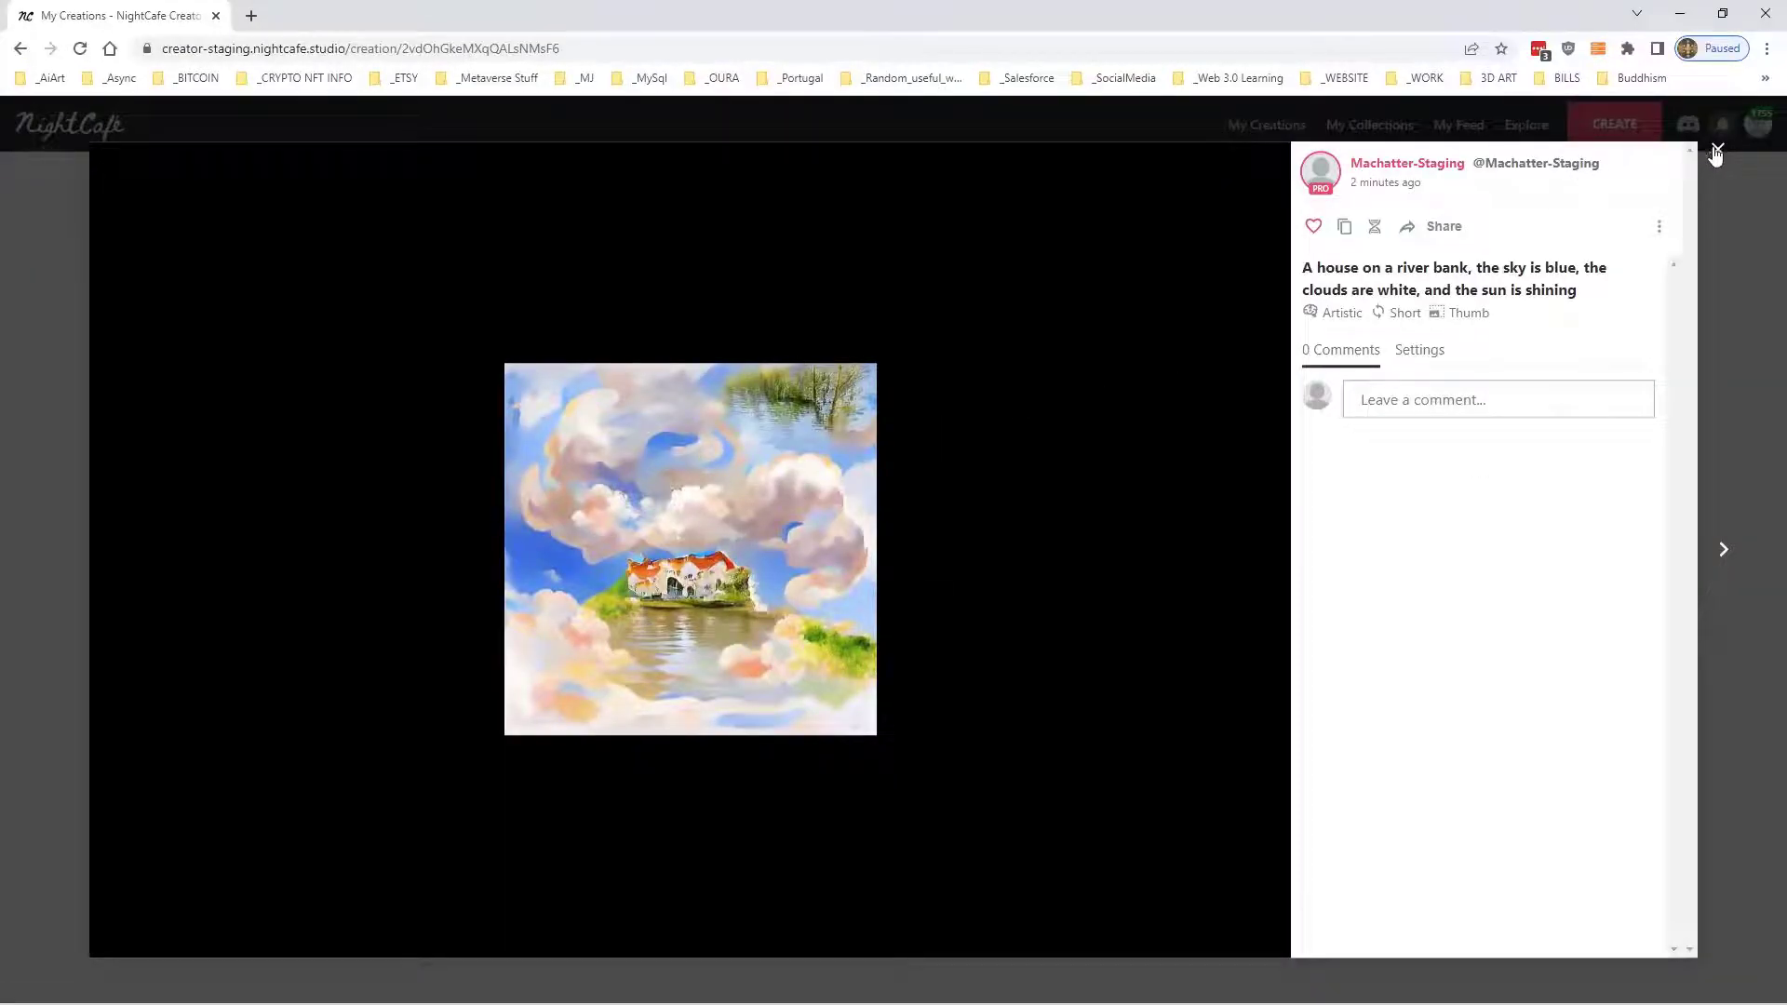
pyautogui.click(1714, 154)
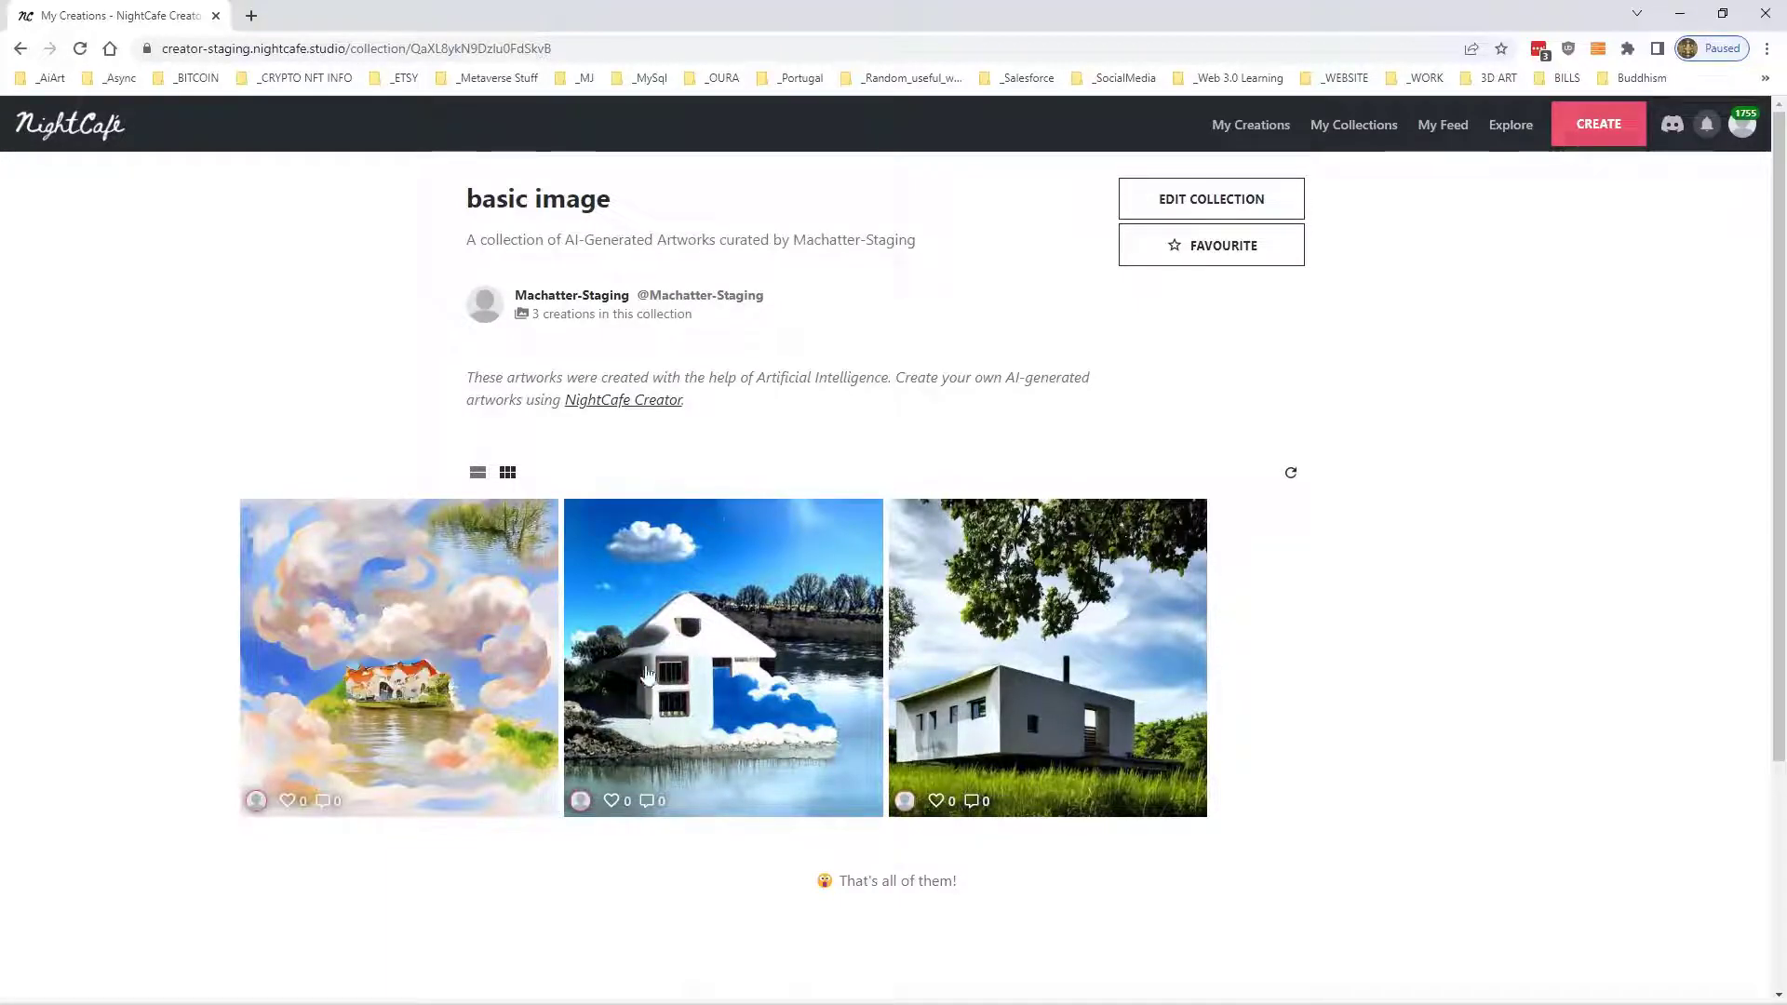
pyautogui.click(411, 676)
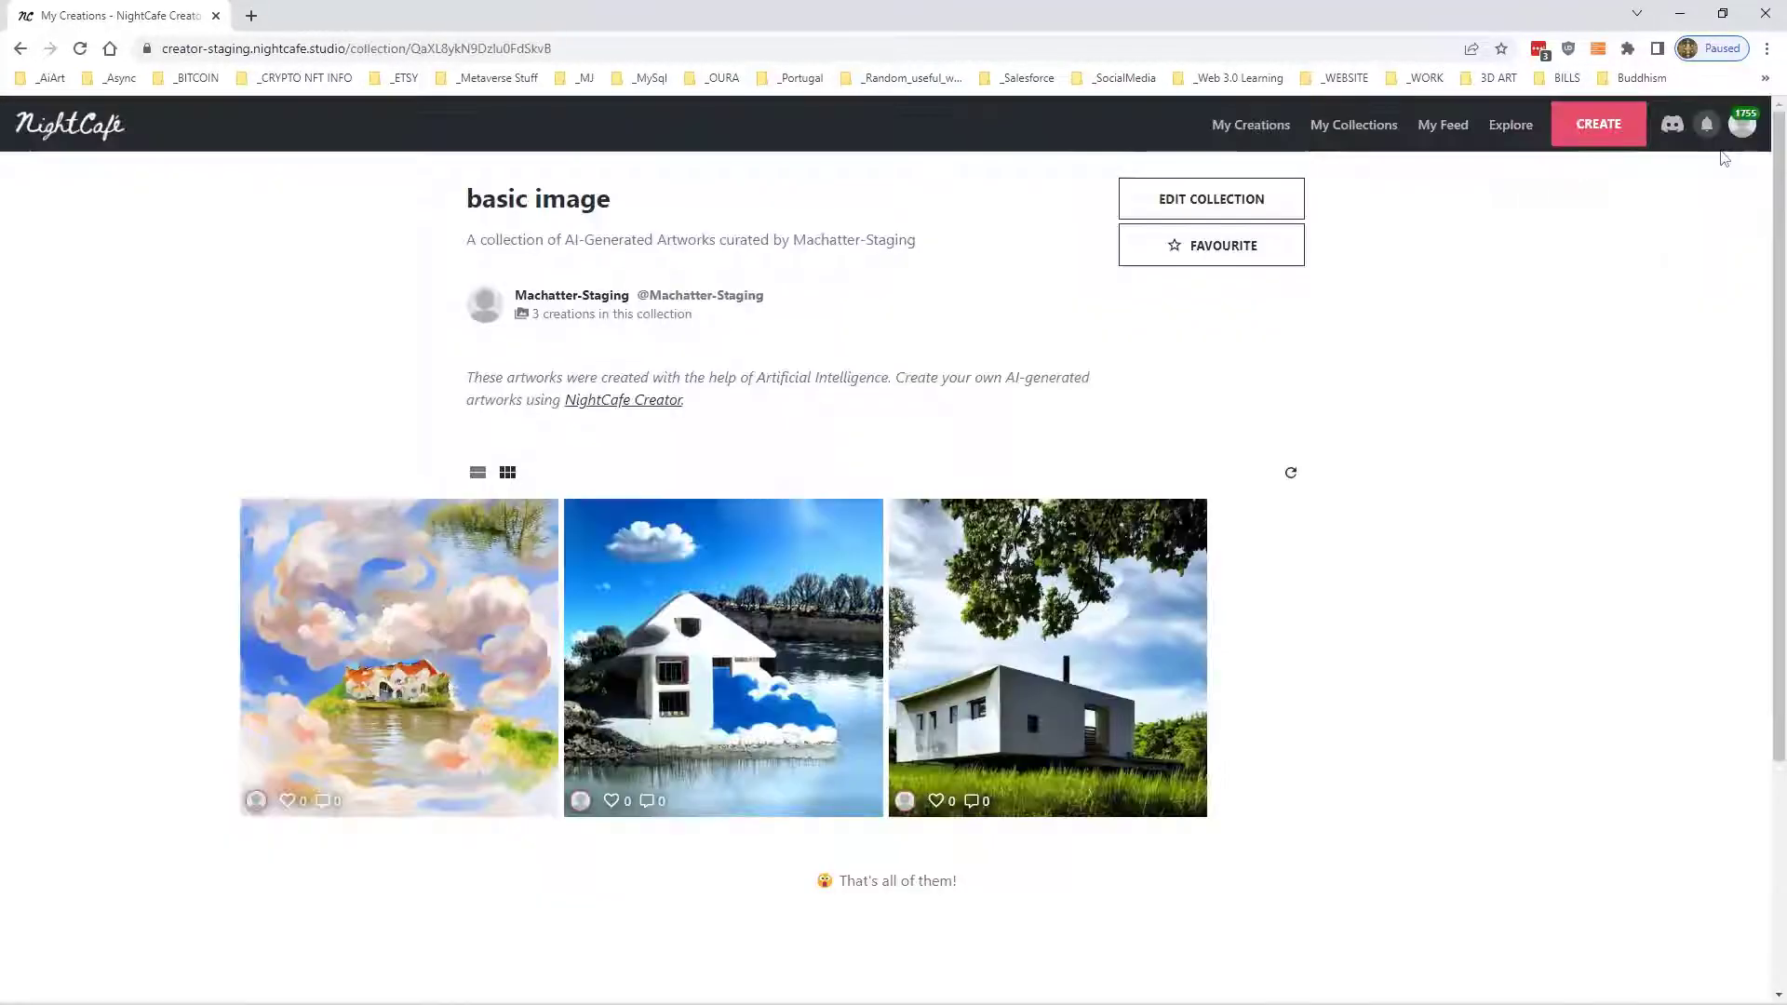
pyautogui.click(1717, 150)
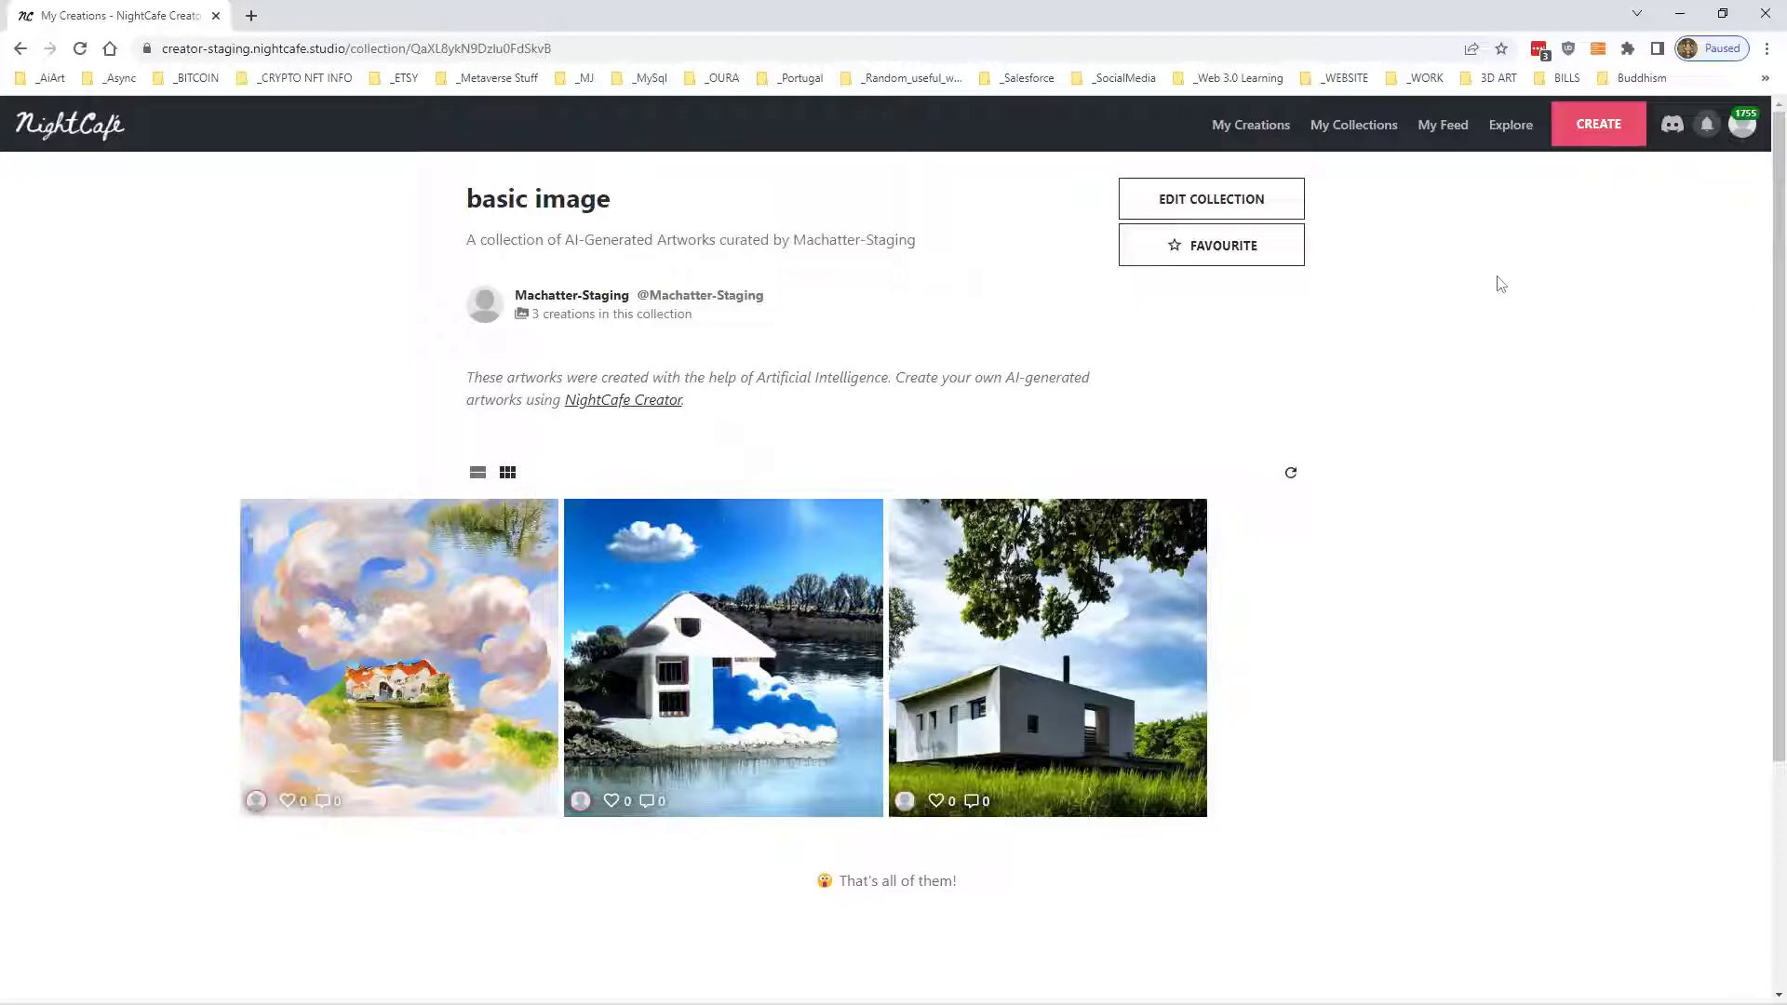